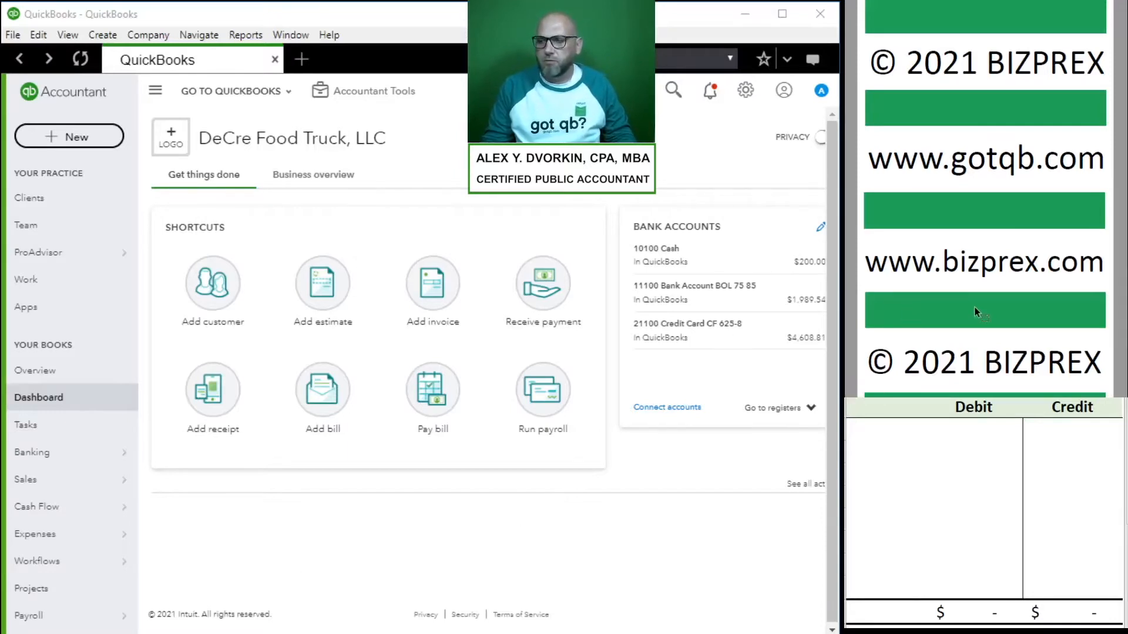
- Bring up the credit card statement, open the reconciliation page, and choose the 21100 Credit Card account to reconcile
scroll(948, 286, down, 10)
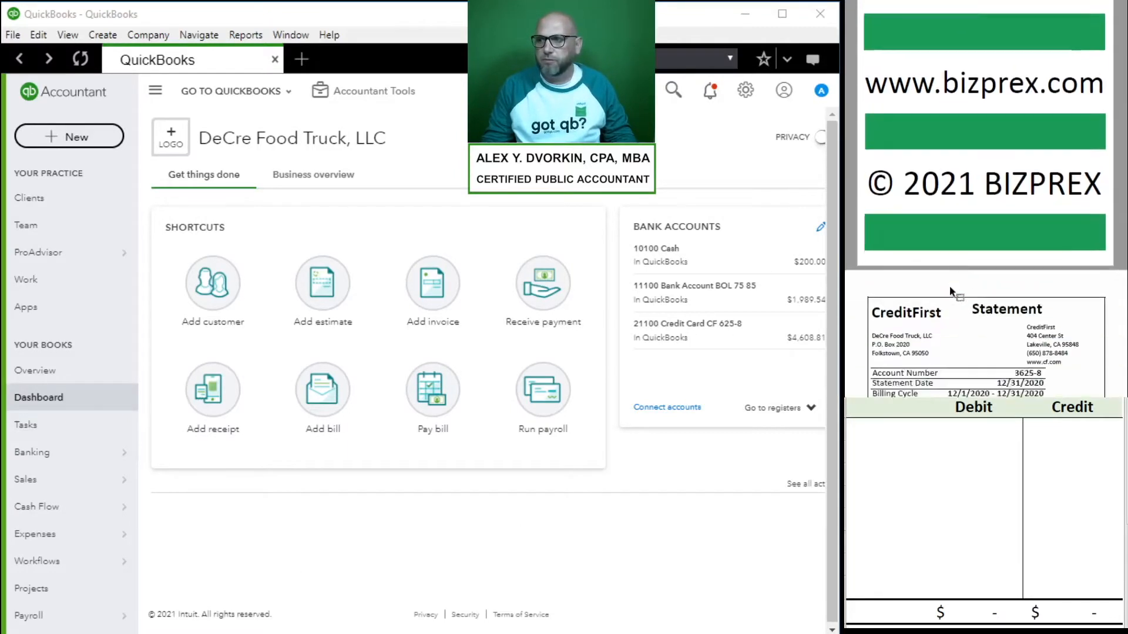
click(393, 94)
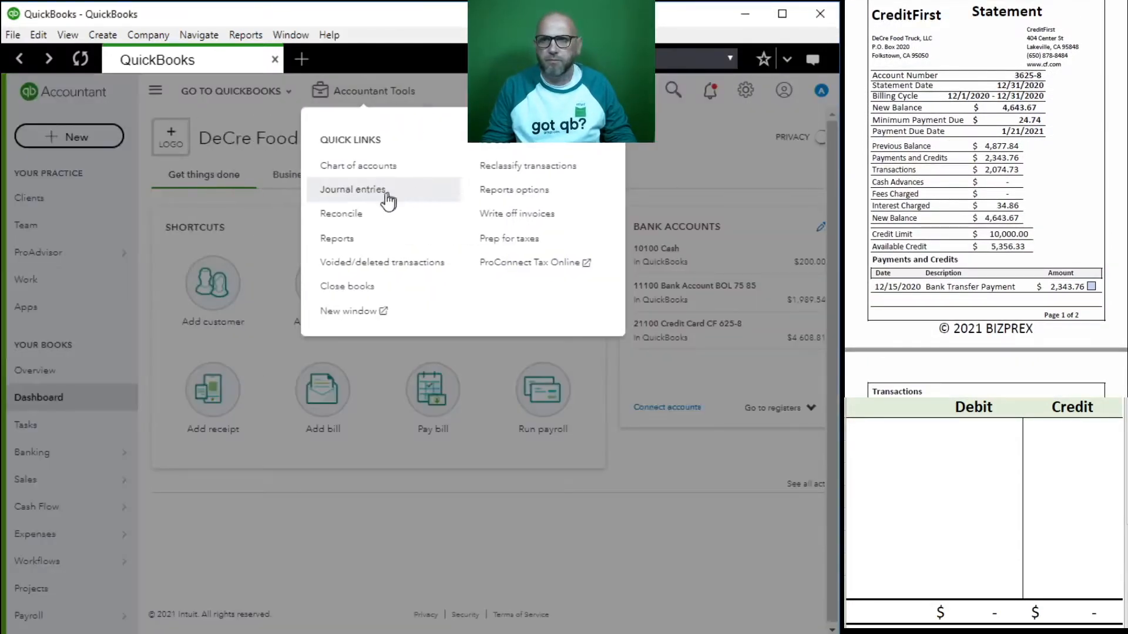
click(363, 213)
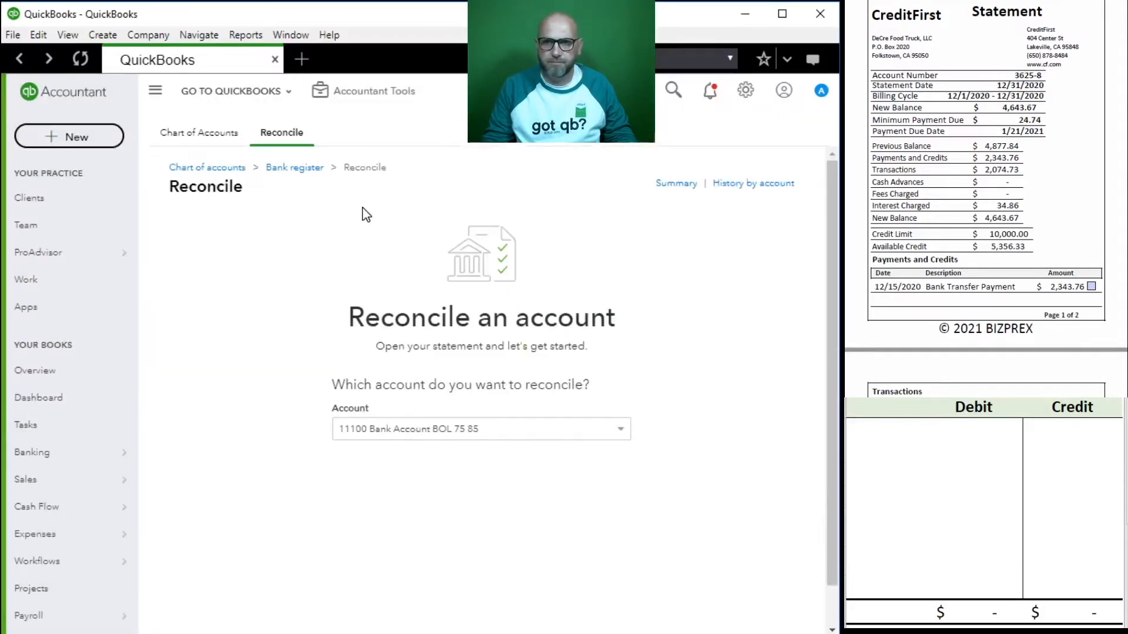
click(491, 428)
scroll(418, 514, down, 2)
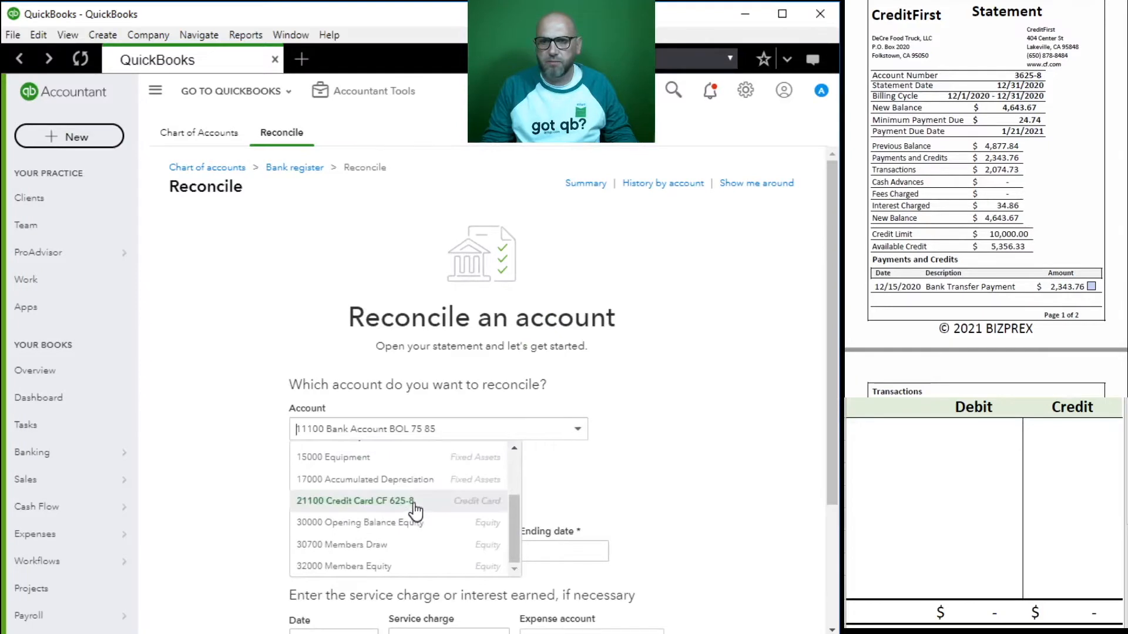
click(416, 506)
- Set the statement's ending balance to 4,643.67 and the ending date to 12/31/2020
click(467, 558)
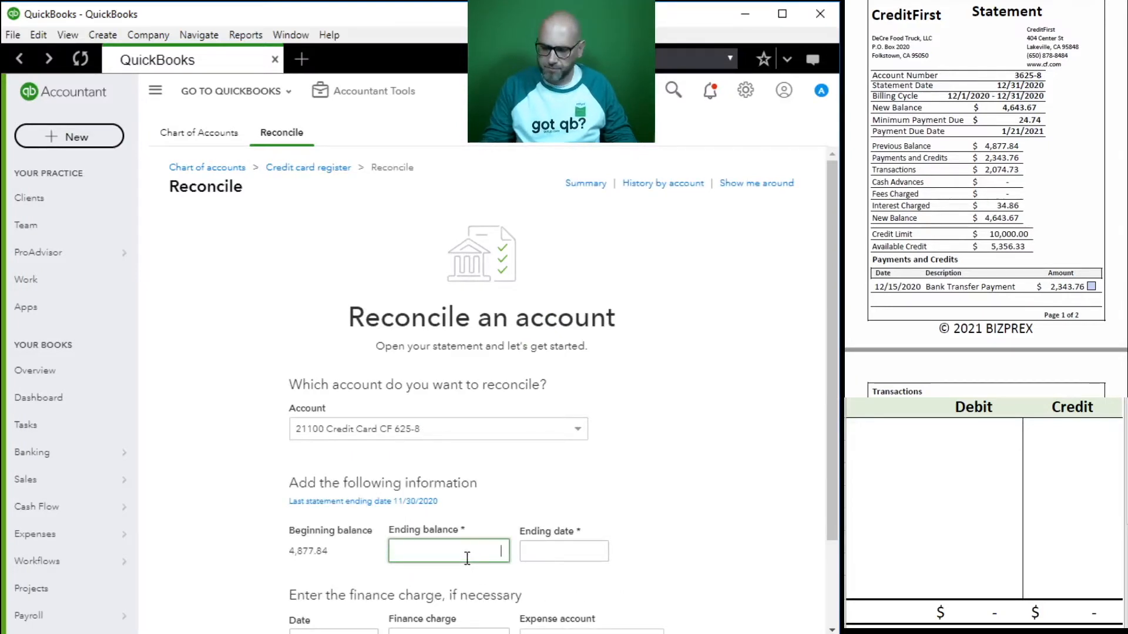
text(4,643.67)
key(Tab)
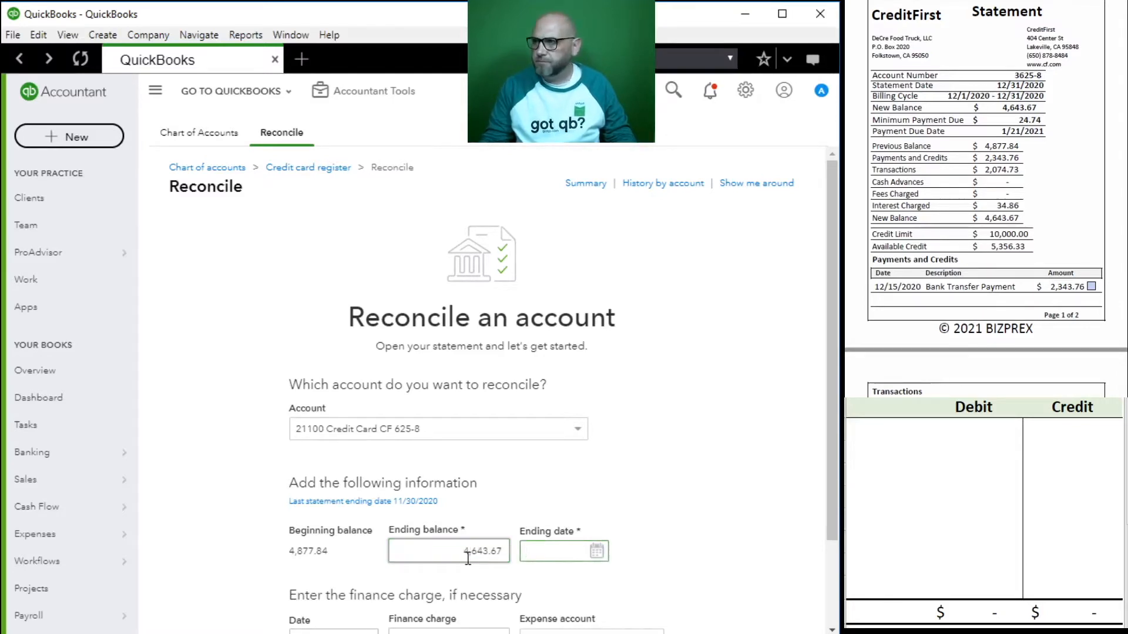
text(12/31)
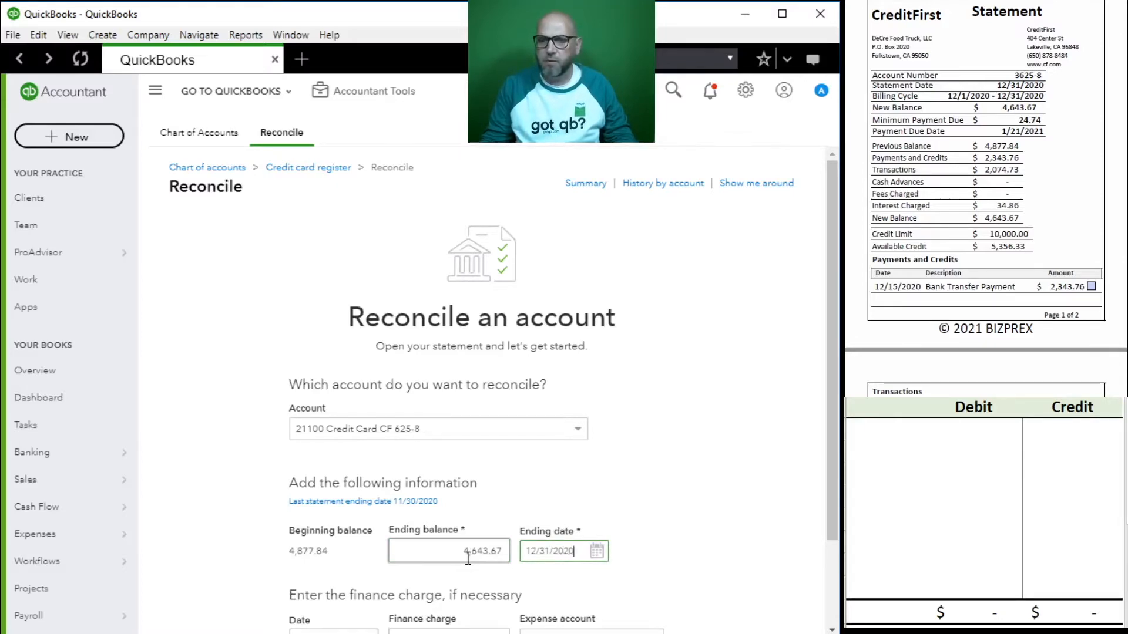
text(/2020)
key(Tab)
- Enter the statement's interest as a finance charge of 34.86 dated 12/31/2020
scroll(957, 260, down, 5)
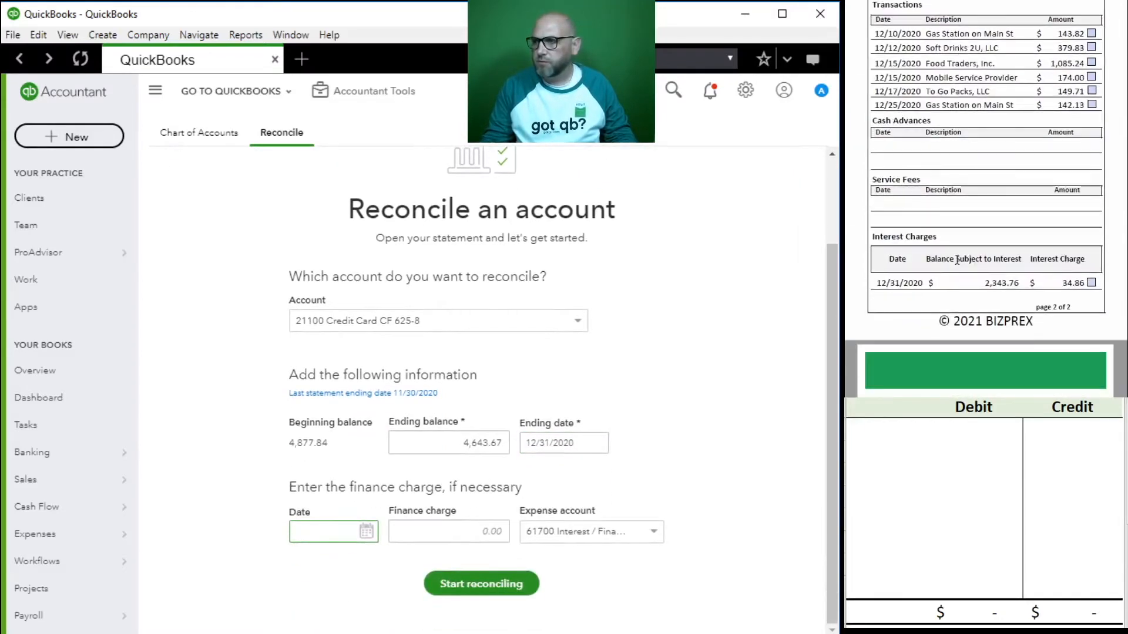
scroll(969, 251, up, 1)
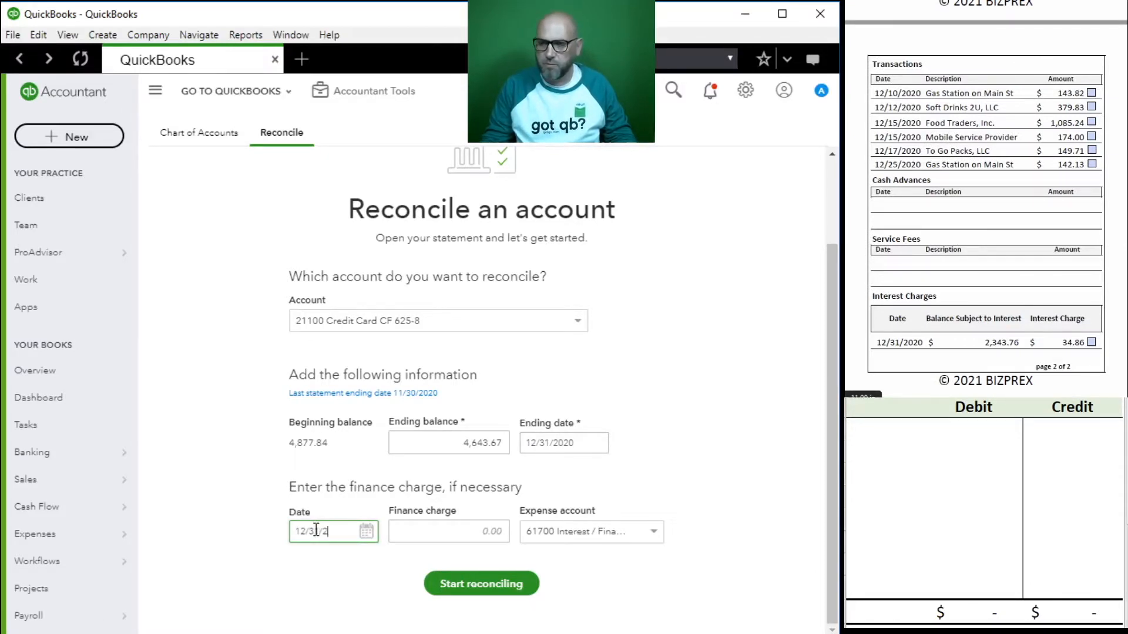
key(Tab)
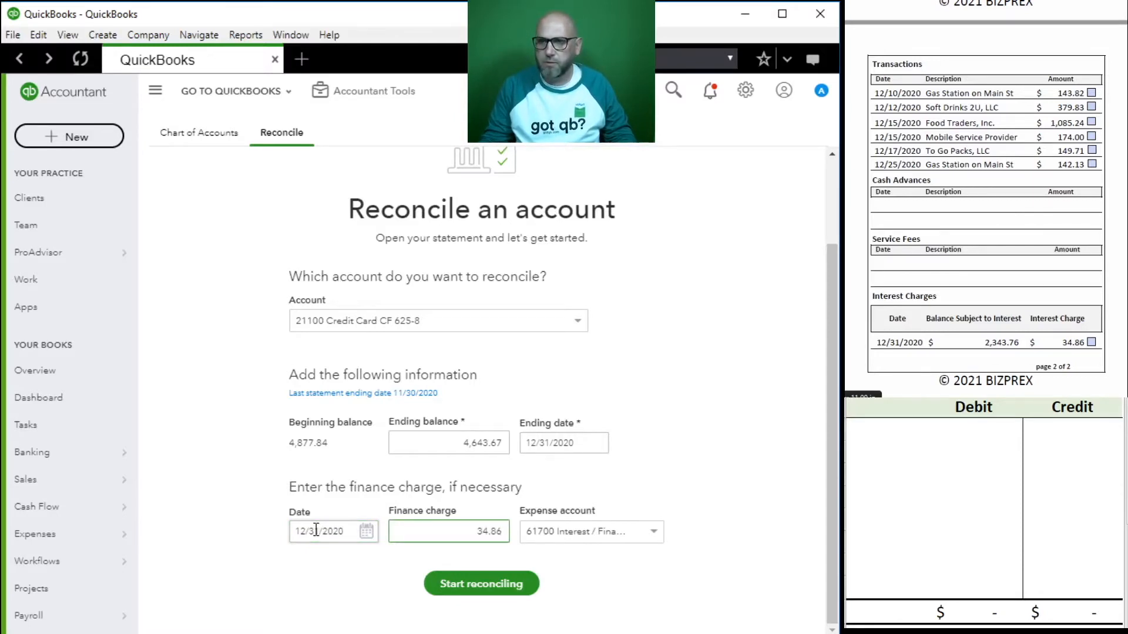
- Record a 34.86 debit to account 61700 in the debit/credit worksheet, keeping 61700 Interest / Finance Charges as the expense account
click(921, 443)
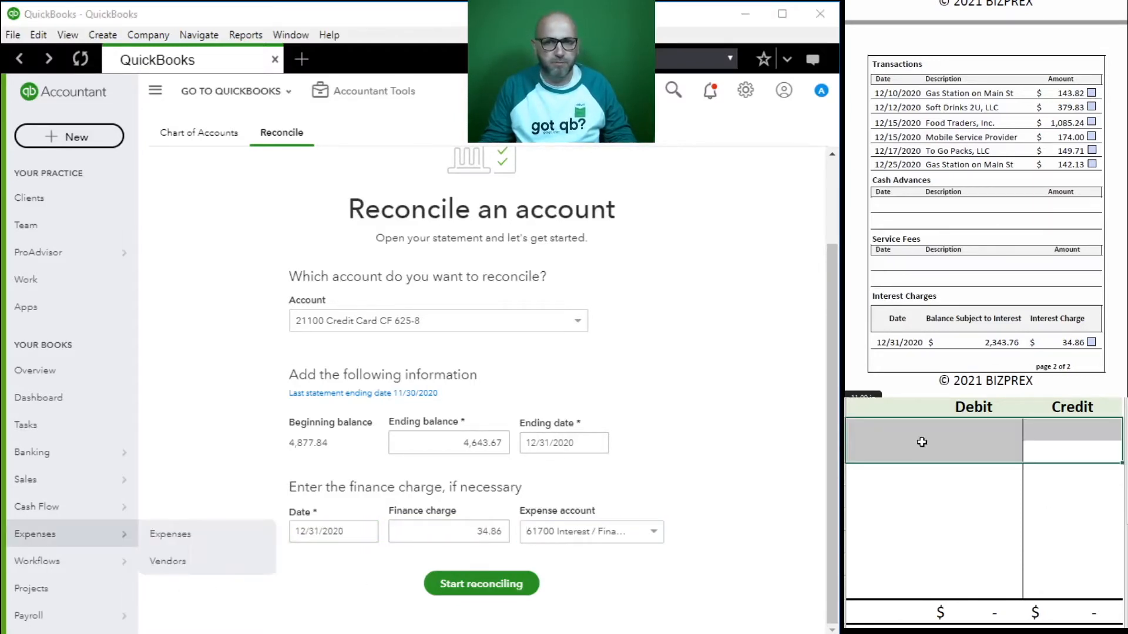
click(896, 429)
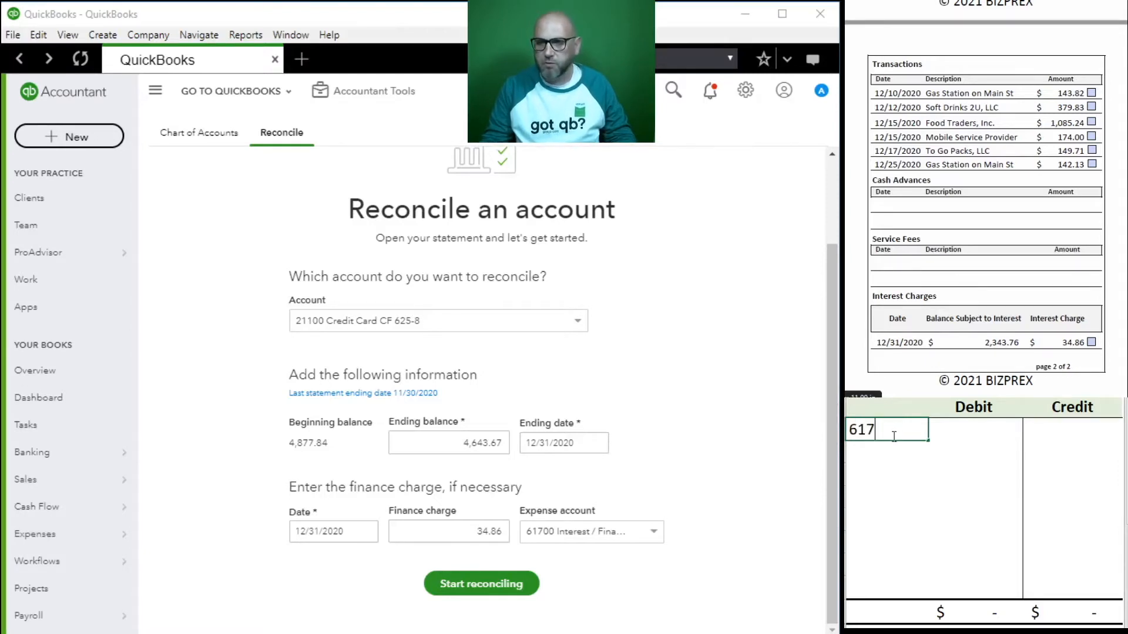
key(Tab)
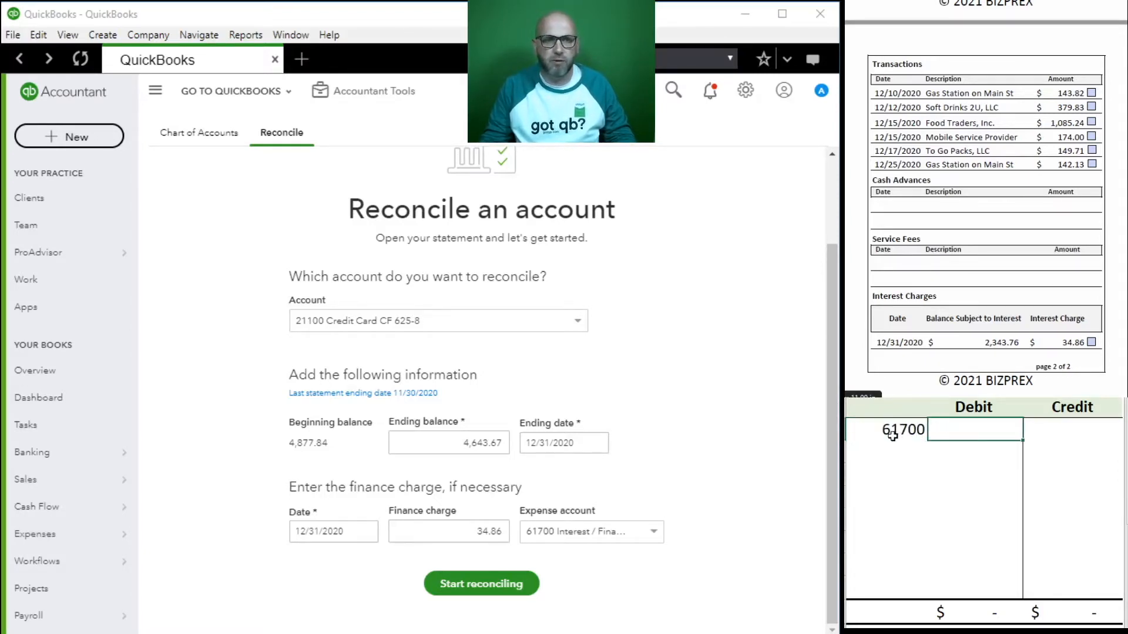
click(652, 534)
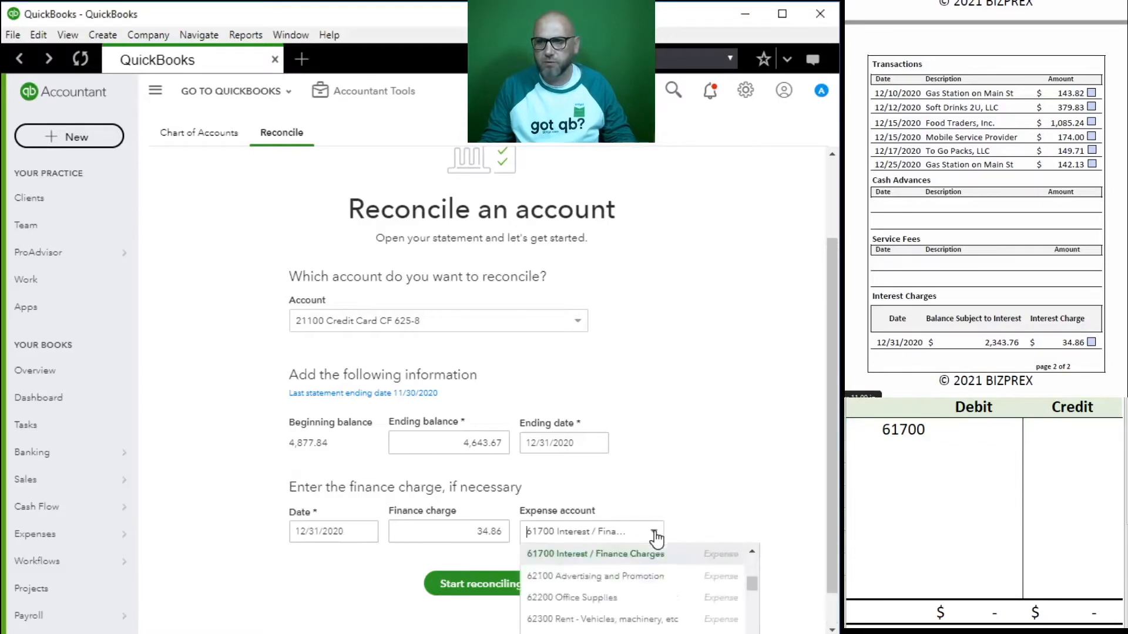
click(627, 558)
click(964, 432)
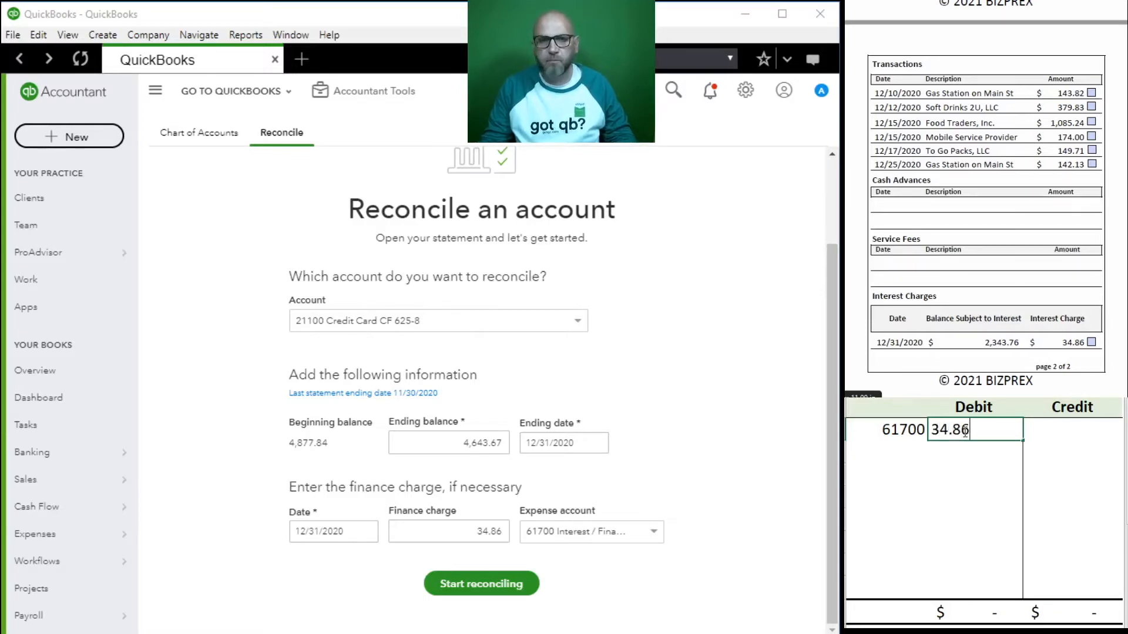
key(Return)
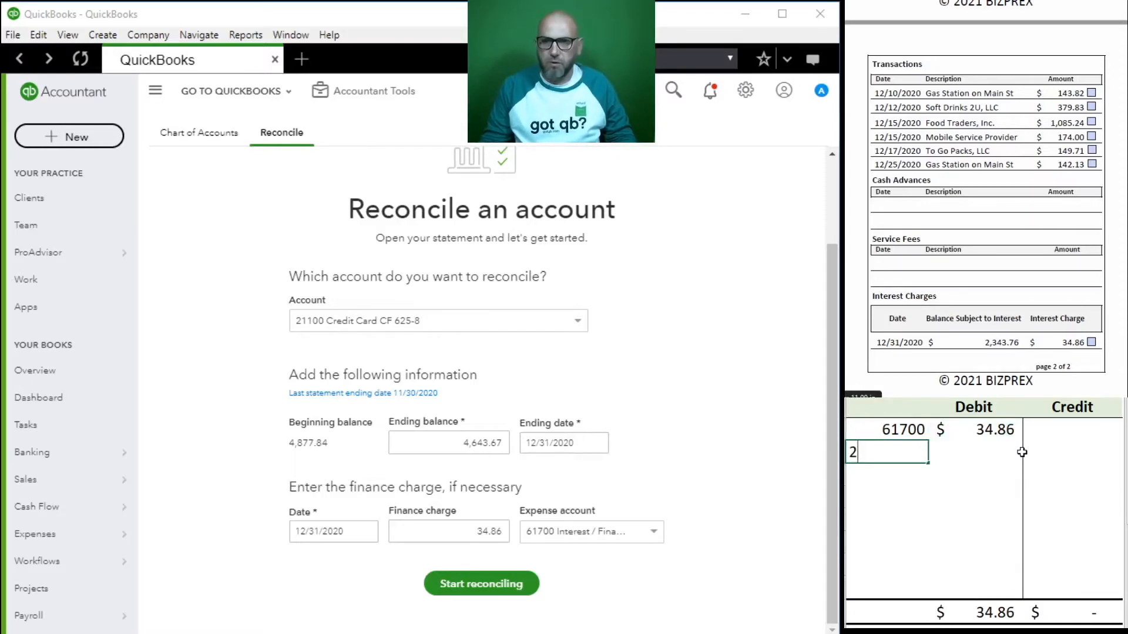
- Record the offsetting 34.86 credit to account 21100 on the worksheet's second line
text(21100)
key(Tab)
key(Tab)
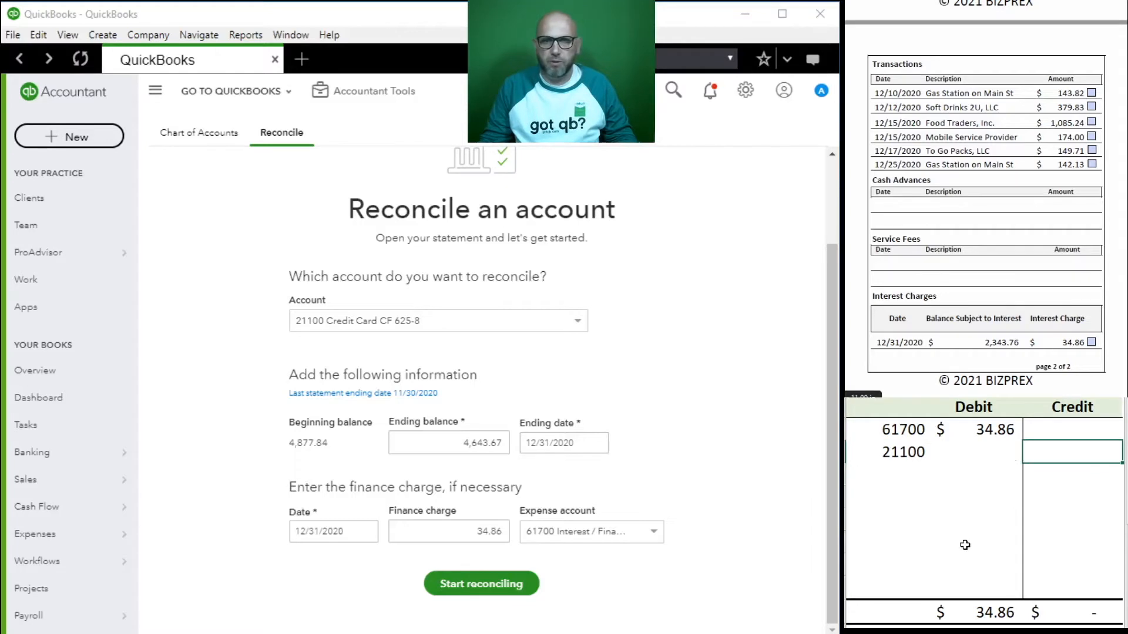
text(34.86)
key(Return)
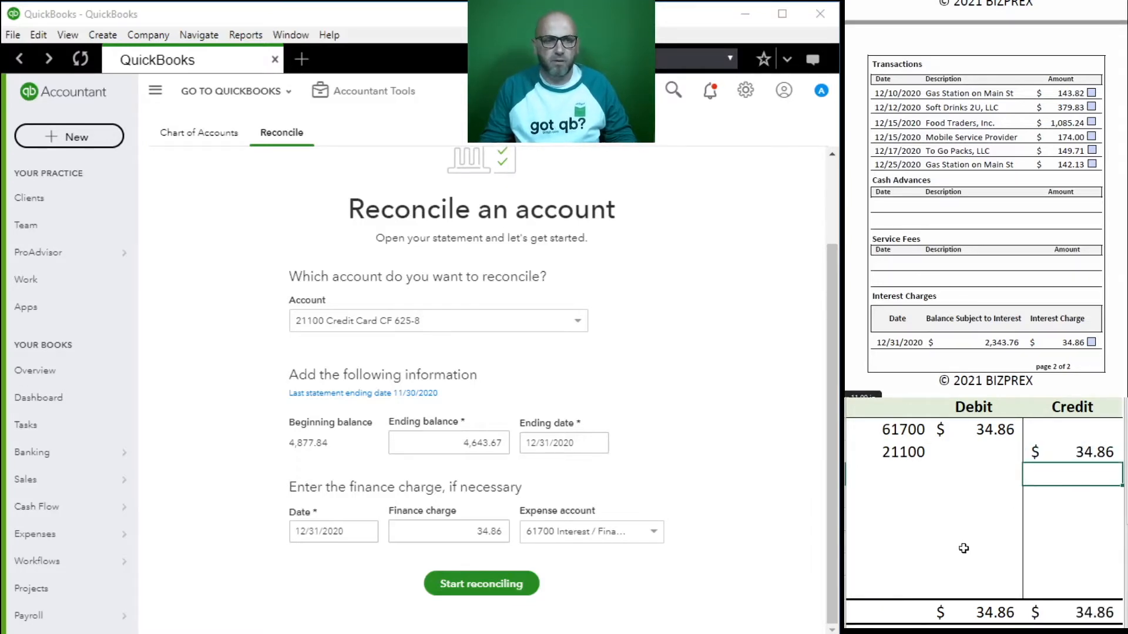
- Start reconciling the credit card account and clear the finance charge entries from the debit/credit worksheet
click(456, 531)
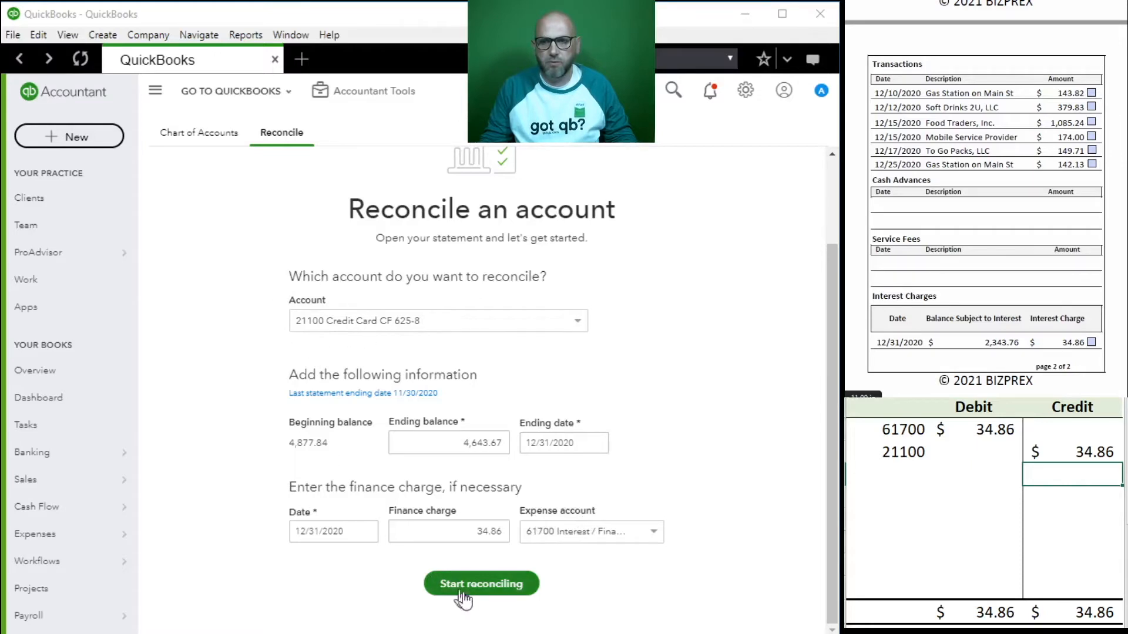
click(485, 589)
drag(1051, 453, 887, 437)
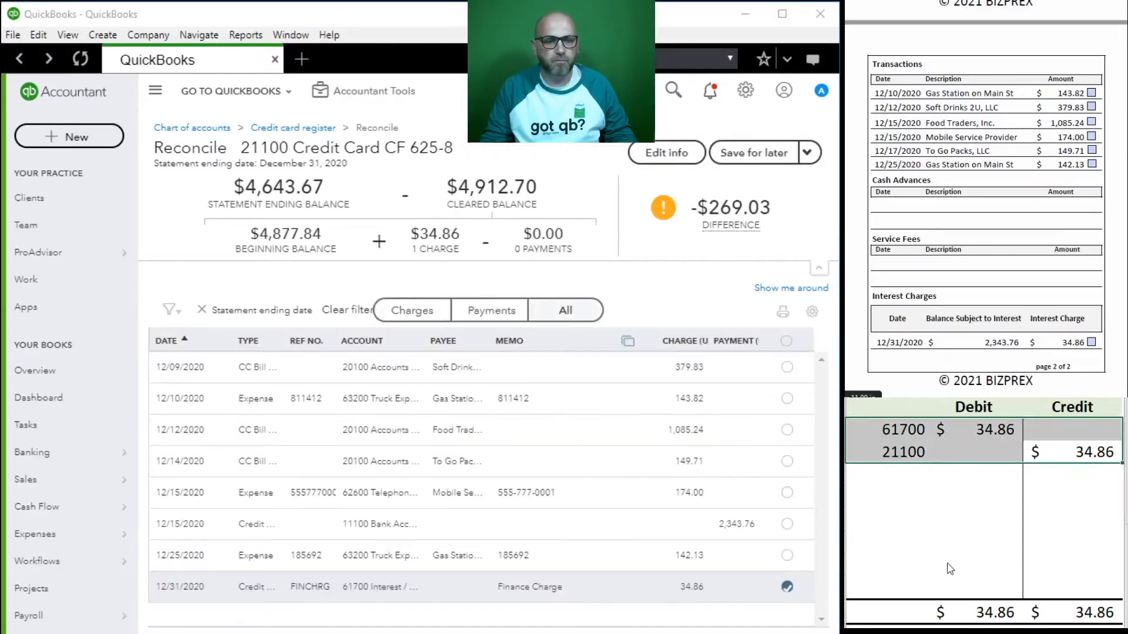
key(Delete)
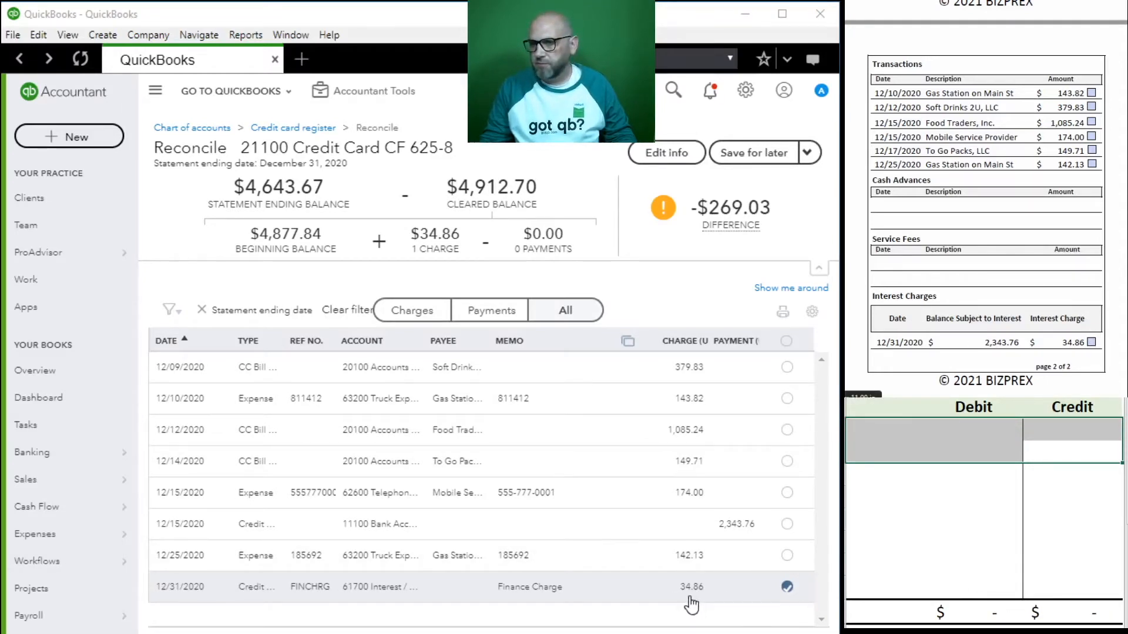
- Mark the 34.86 interest charge on the statement, and clear the 142.13 gas, 149.71 To Go Packs and 174.00 mobile charges in both records
click(1091, 342)
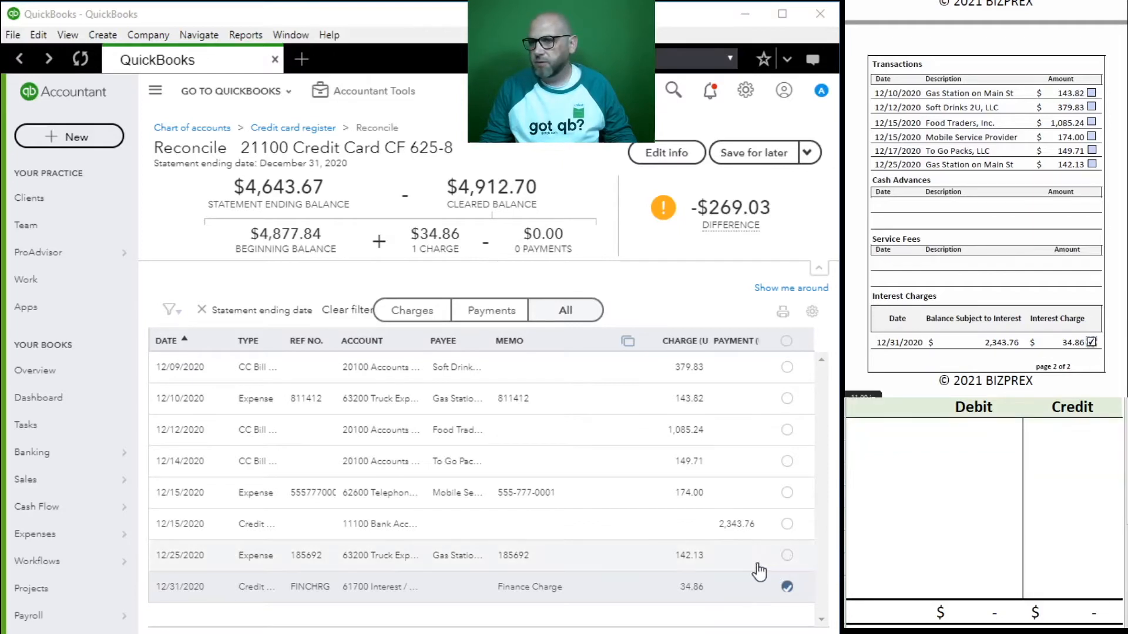
click(786, 556)
click(1091, 165)
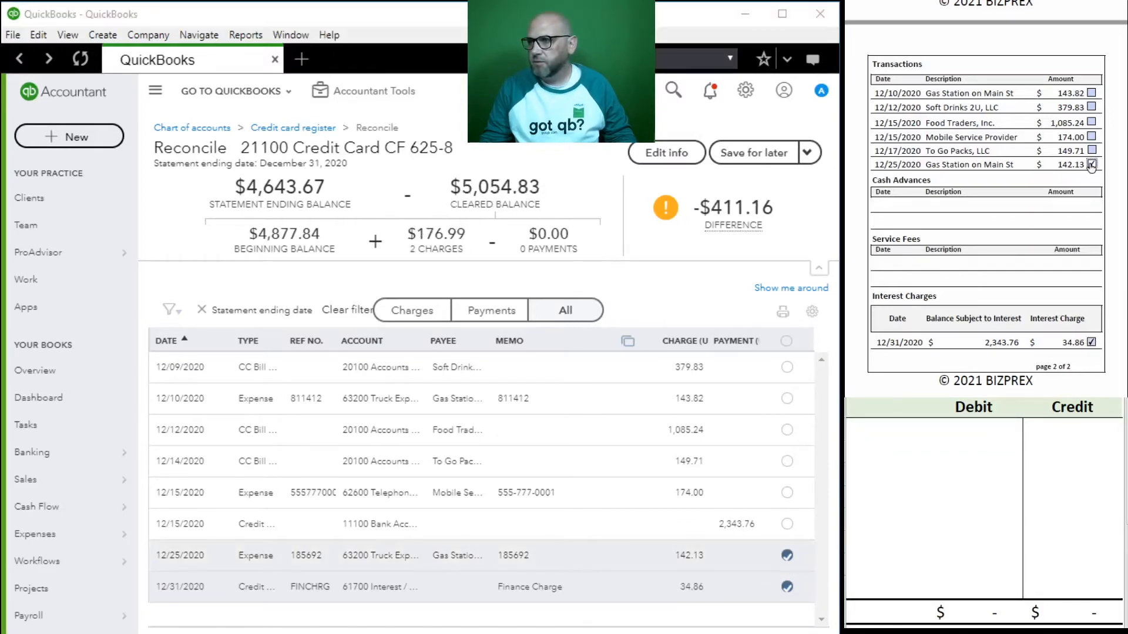
click(1091, 150)
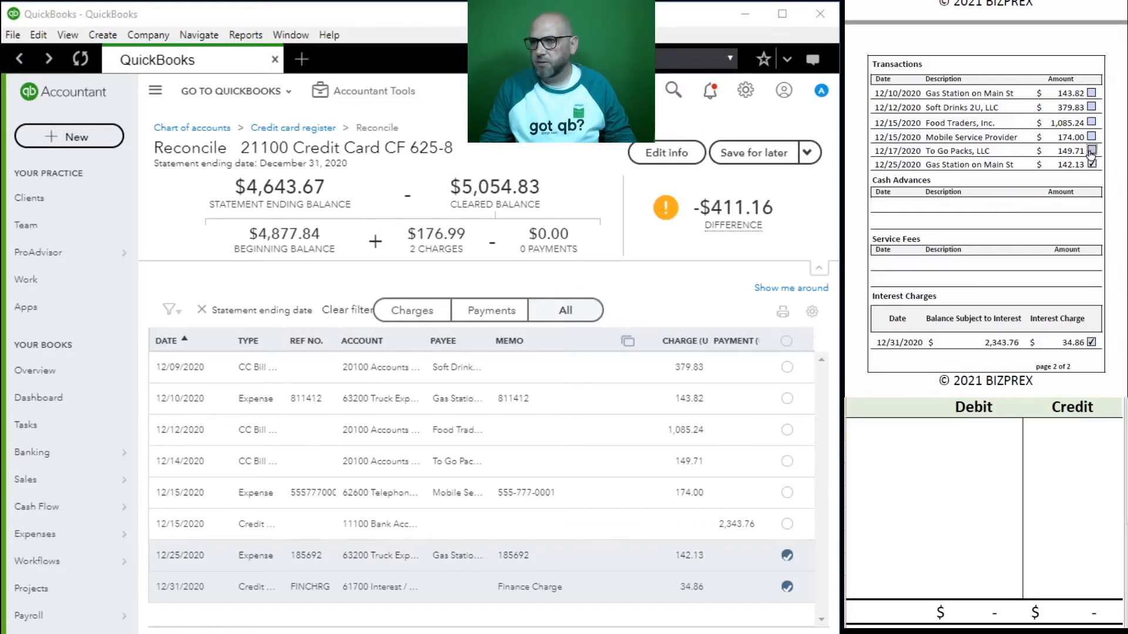
click(786, 461)
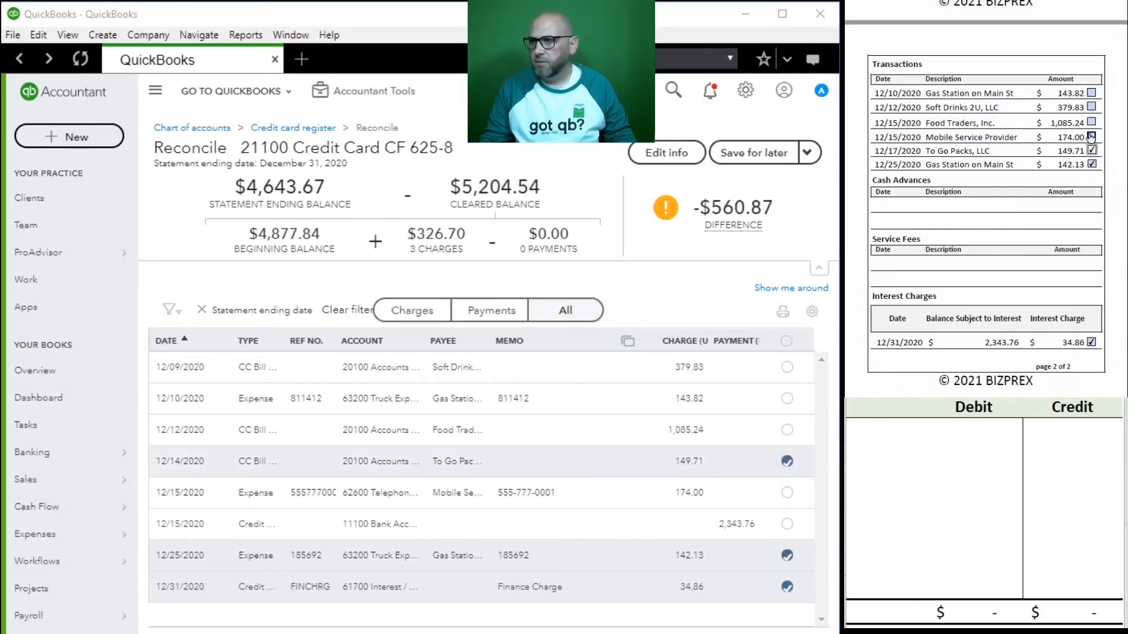
click(787, 492)
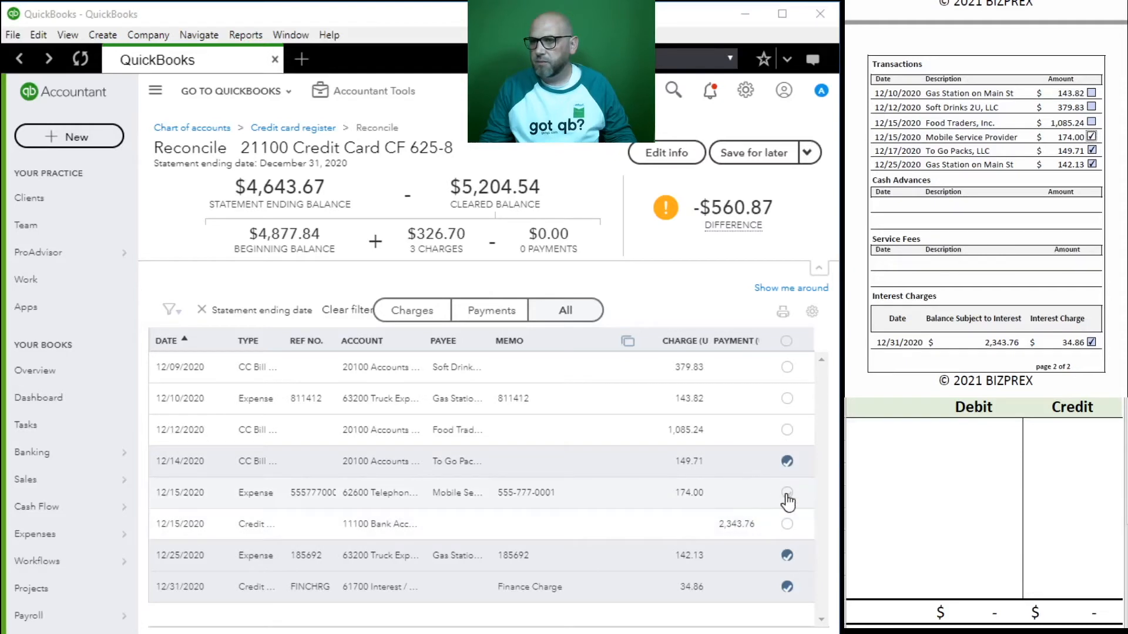
- Clear the 1,085.24 Food Traders, 379.83 Soft Drinks 2U and 143.82 gas station charges on both the statement and the reconciliation list
click(1091, 122)
click(787, 430)
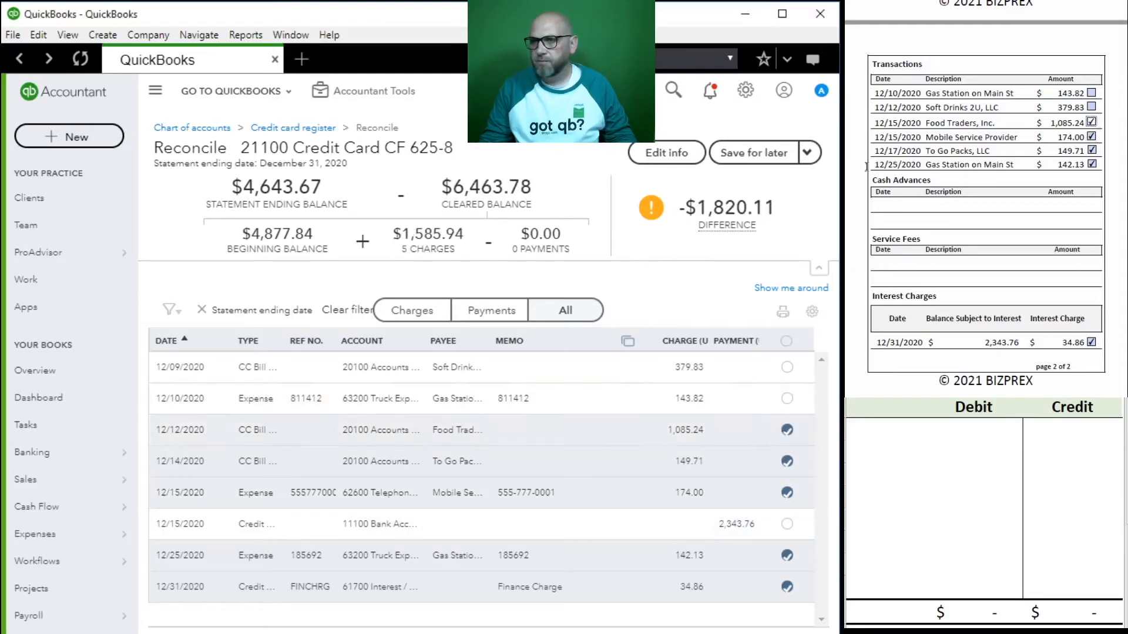
click(1090, 107)
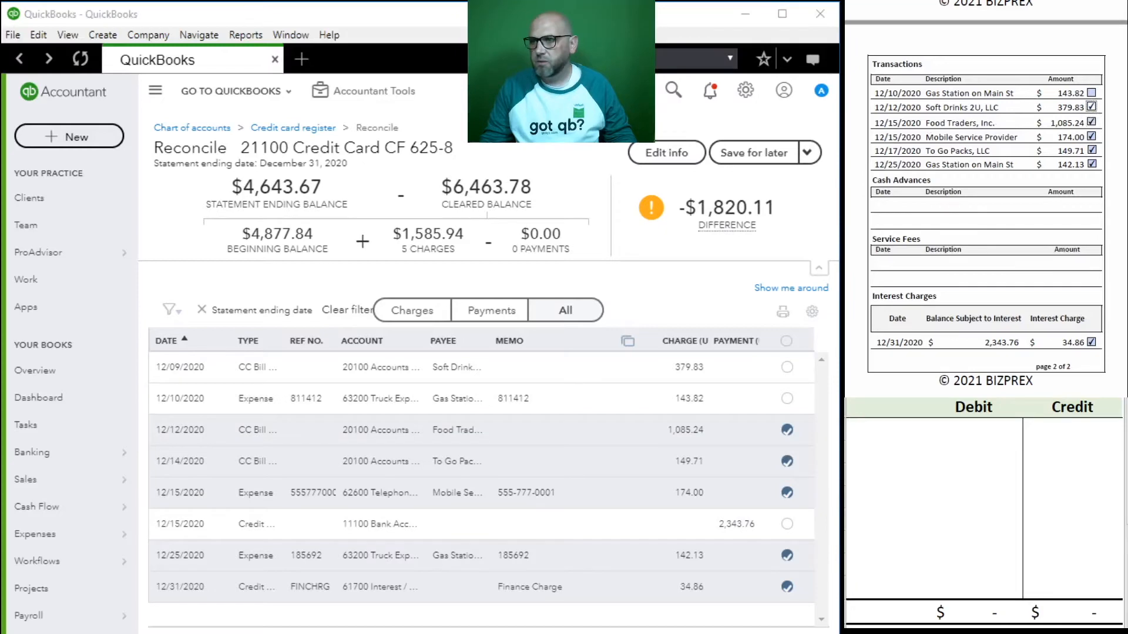
click(786, 367)
click(1090, 92)
click(786, 399)
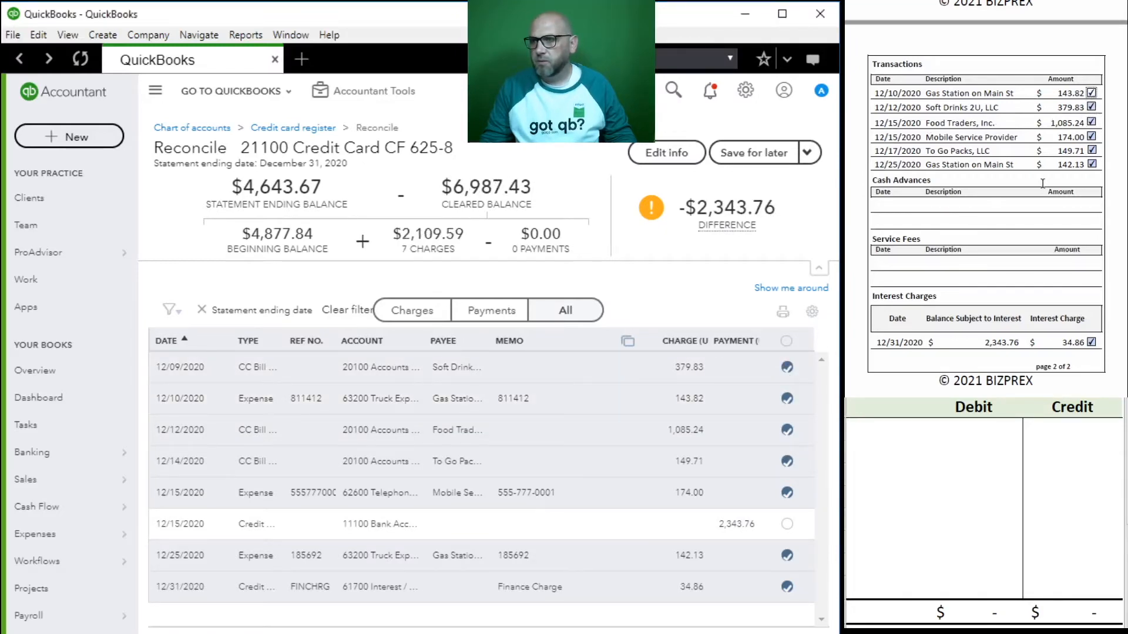
- Clear the 12/15/2020 bank transfer payment of 2,343.76 in both records and finish the reconciliation without paying the bill
scroll(1042, 183, up, 5)
click(1090, 287)
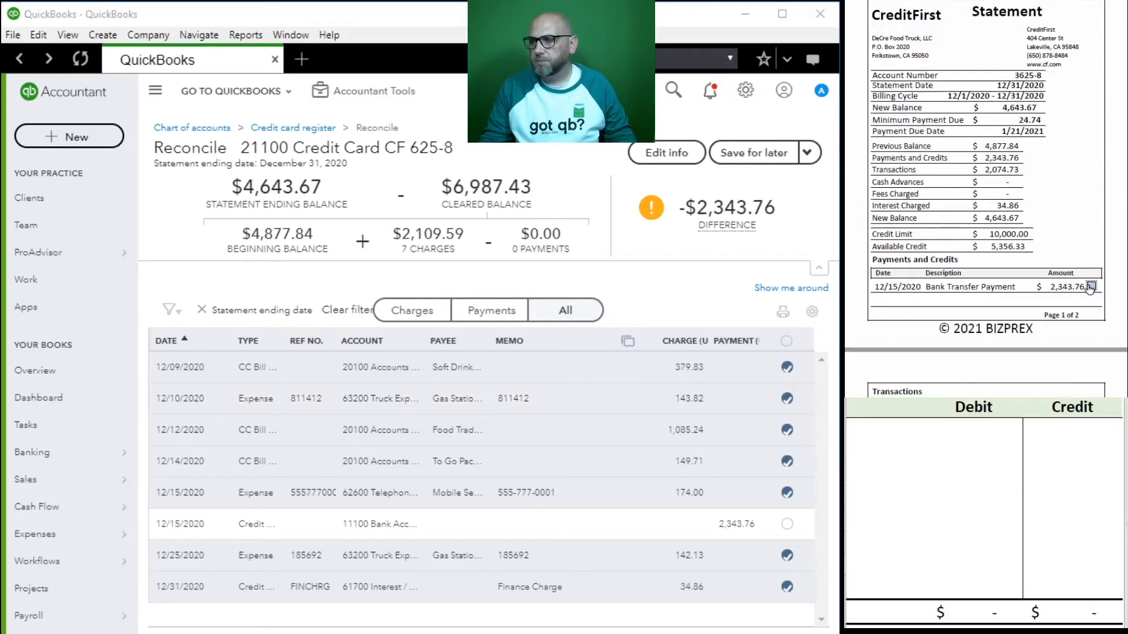
click(787, 524)
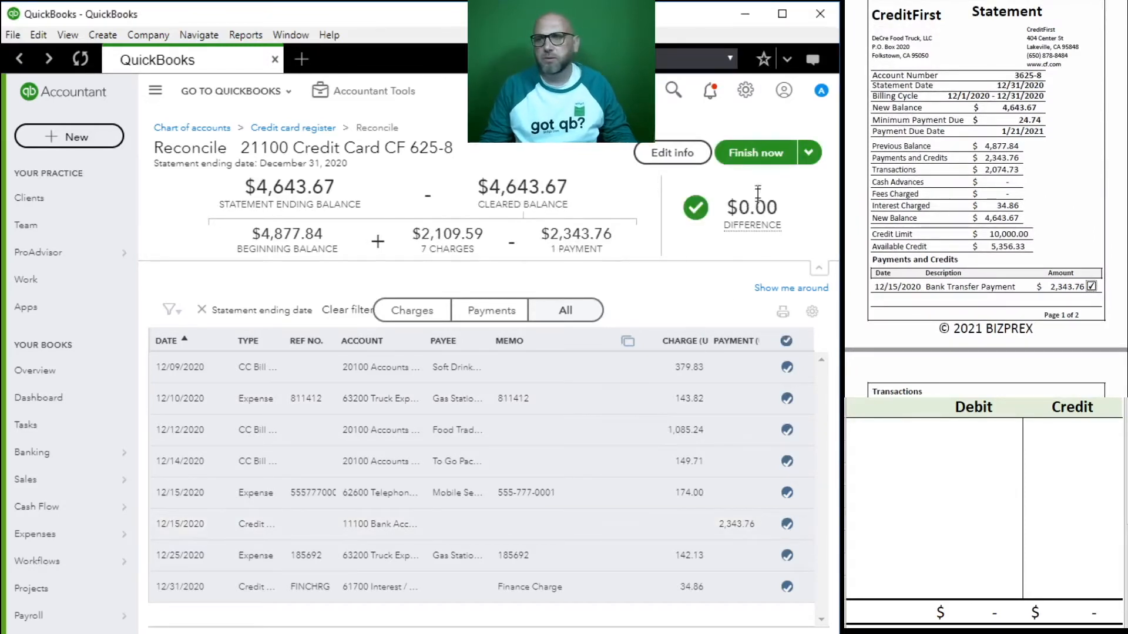
click(756, 153)
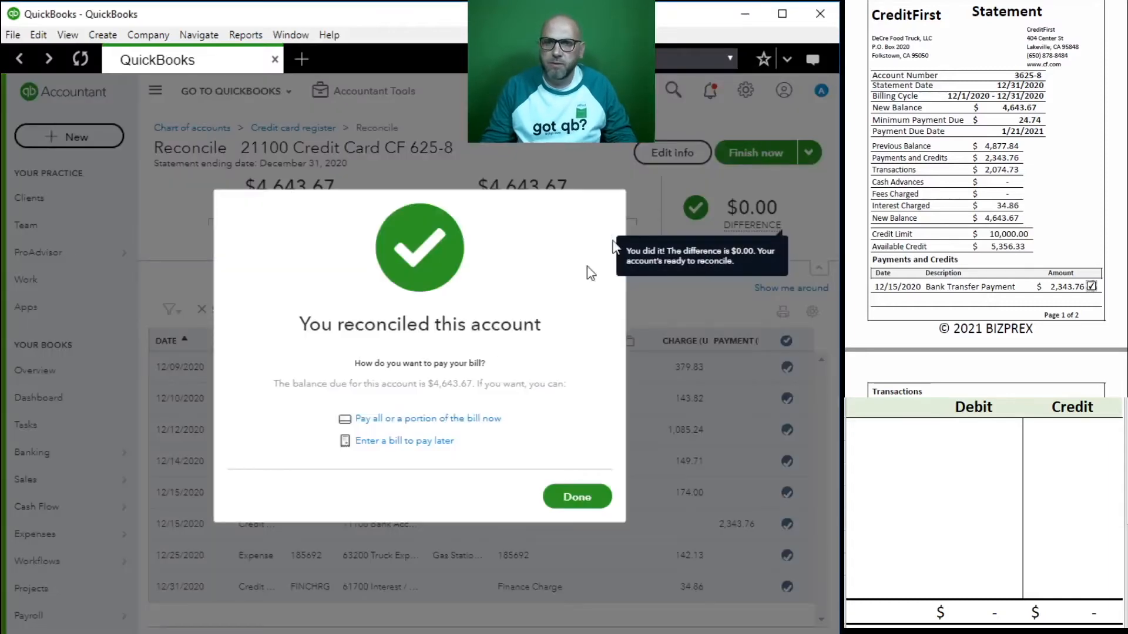
click(575, 496)
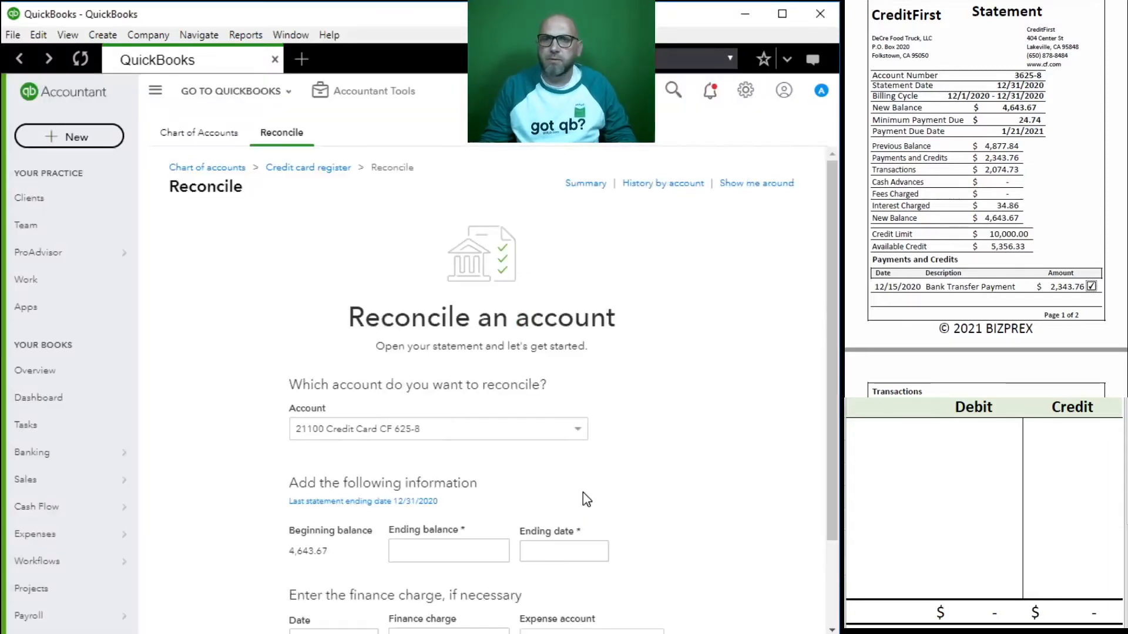
- Open the reconciliation summary and view the 12/31/2020 reconciliation report for the 21100 Credit Card account
click(587, 184)
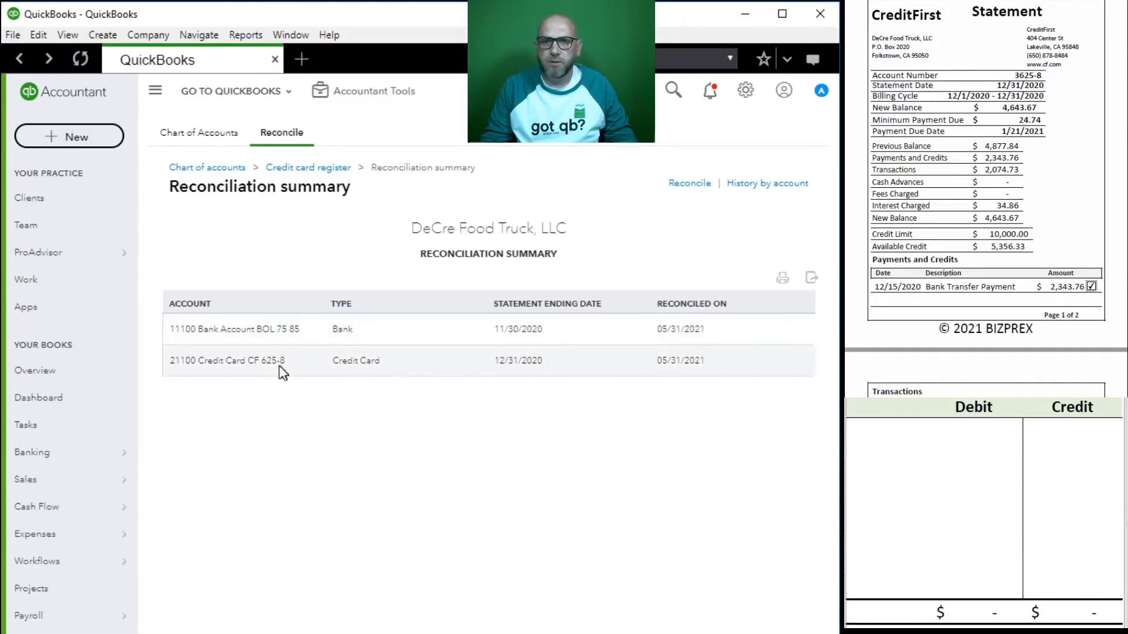
click(229, 367)
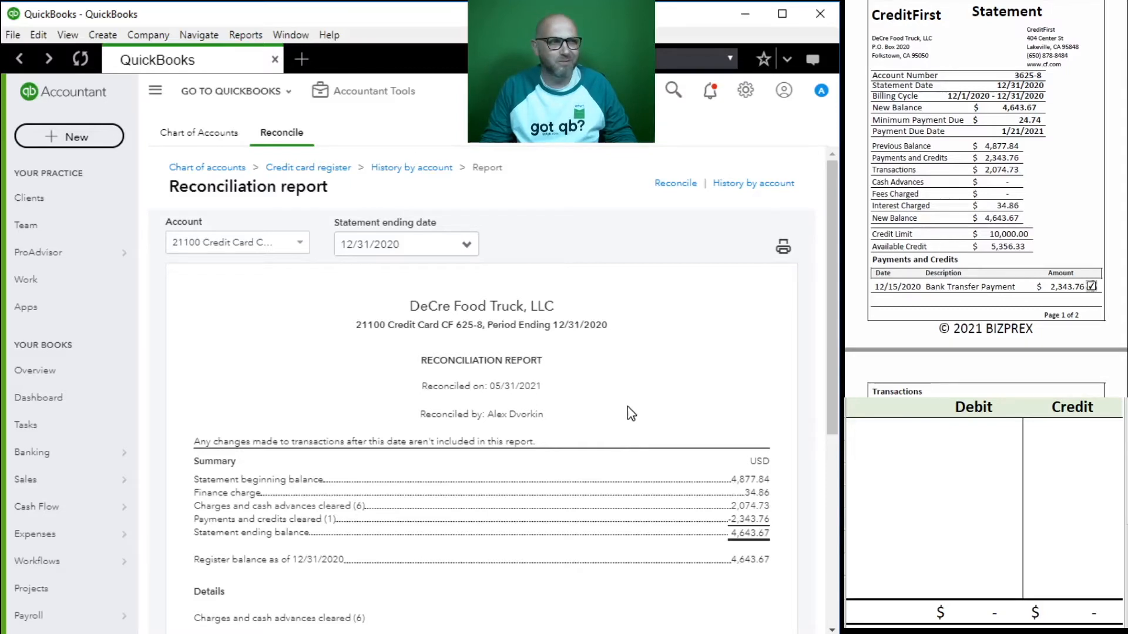
- Compare the reconciliation report's summary and cleared transactions with the payments and charges on the CreditFirst statement
scroll(966, 227, down, 3)
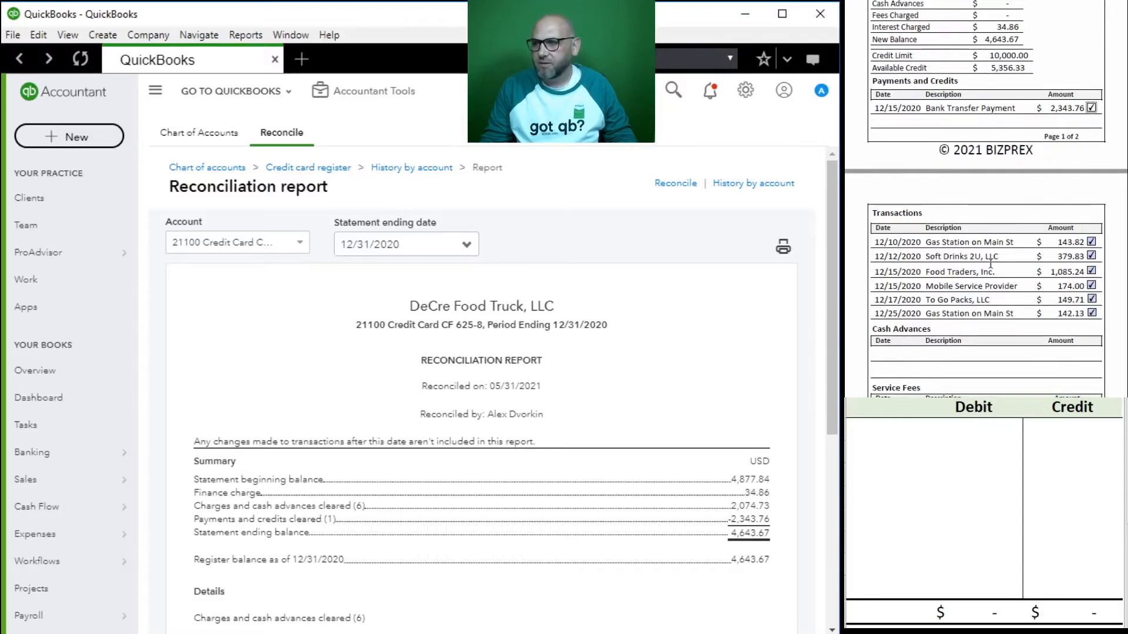
scroll(1034, 271, down, 3)
scroll(526, 487, down, 5)
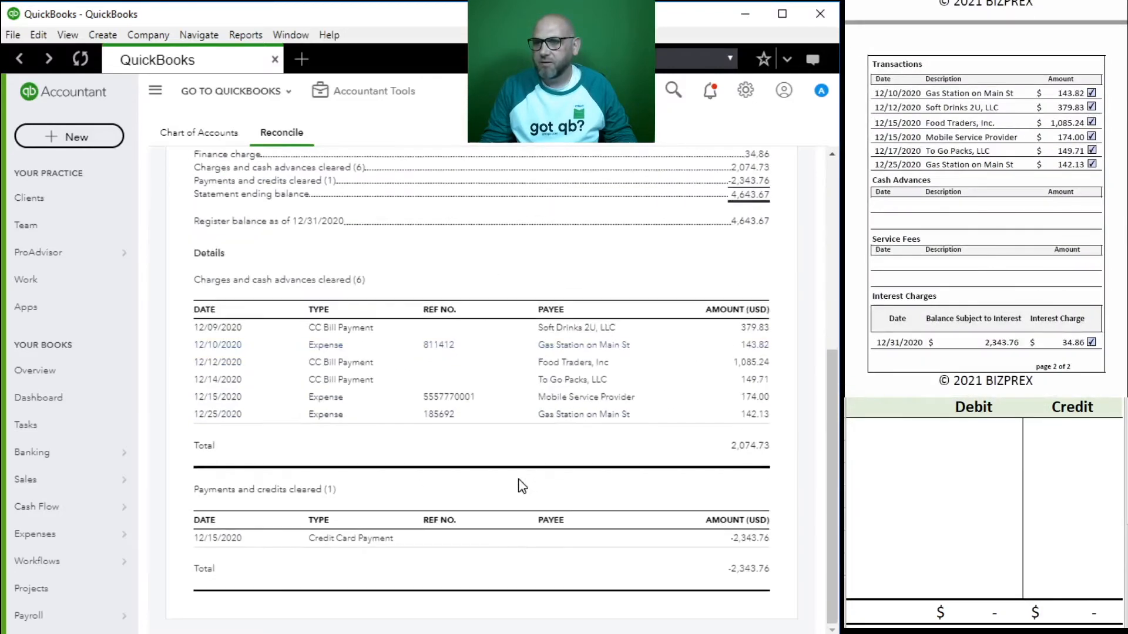
scroll(1028, 250, up, 3)
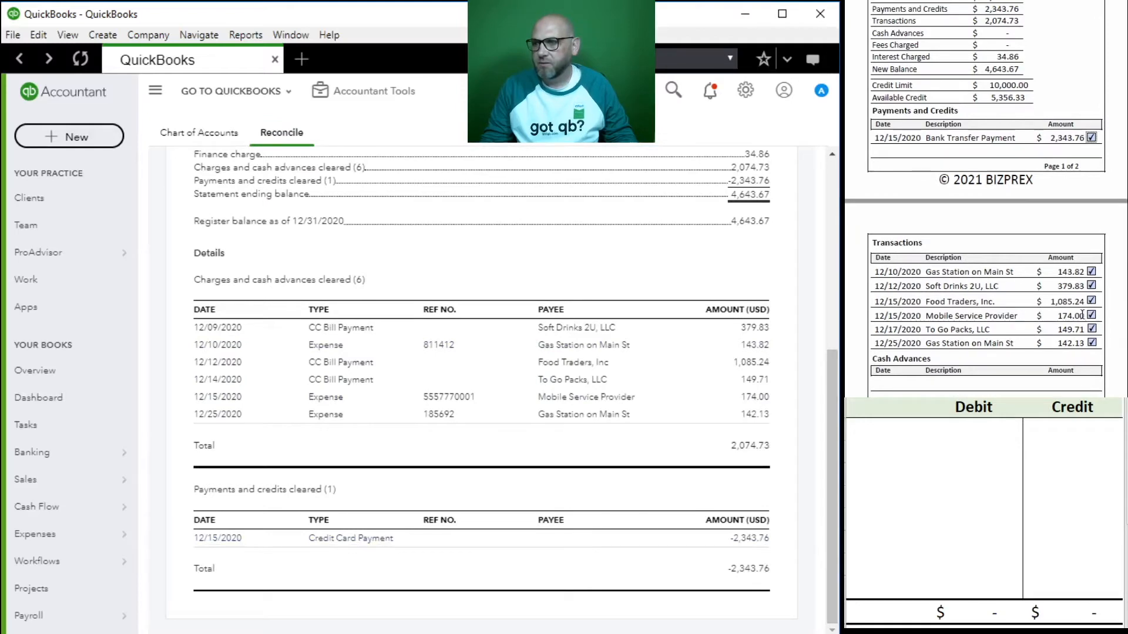
scroll(558, 356, up, 4)
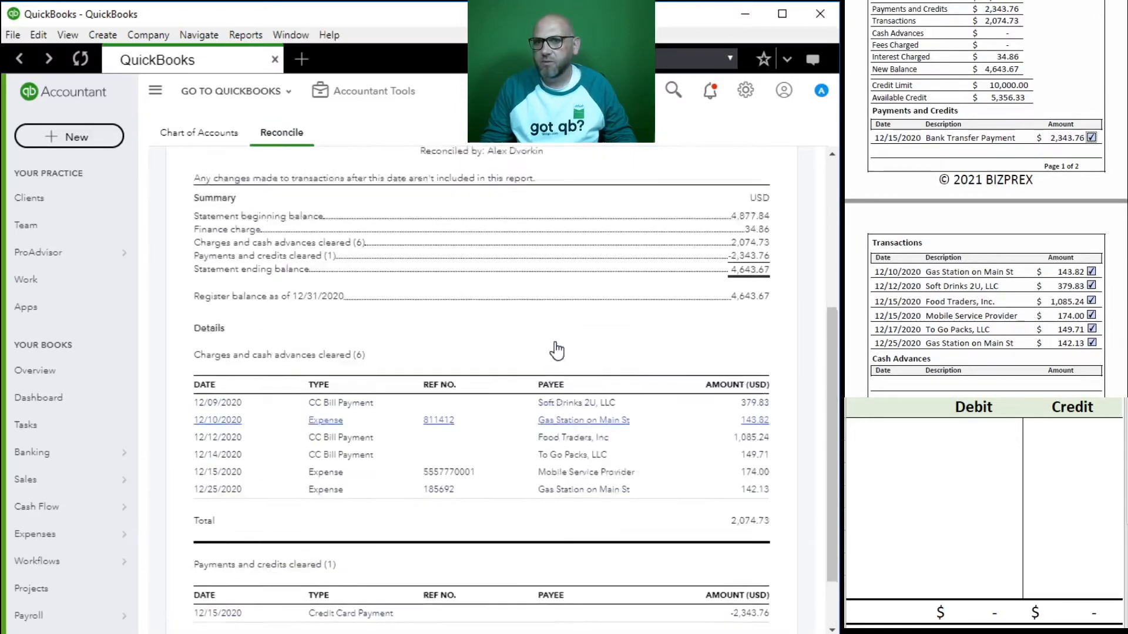
scroll(985, 216, up, 3)
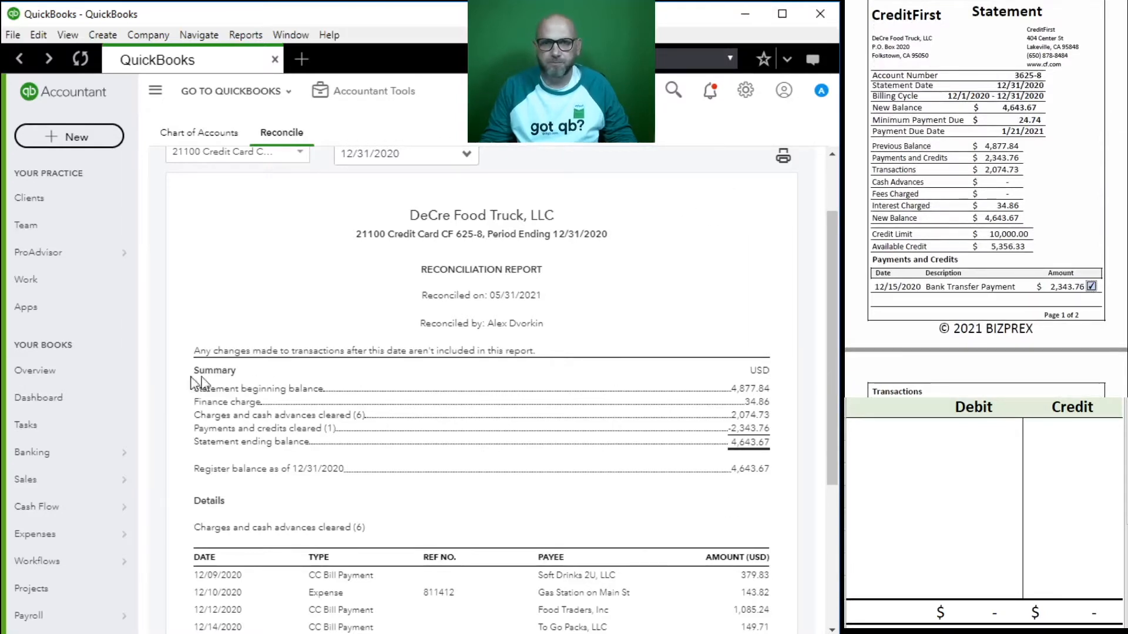
- Leave the report for the company dashboard, and set up a new reconciliation for the 11100 Bank Account
click(75, 401)
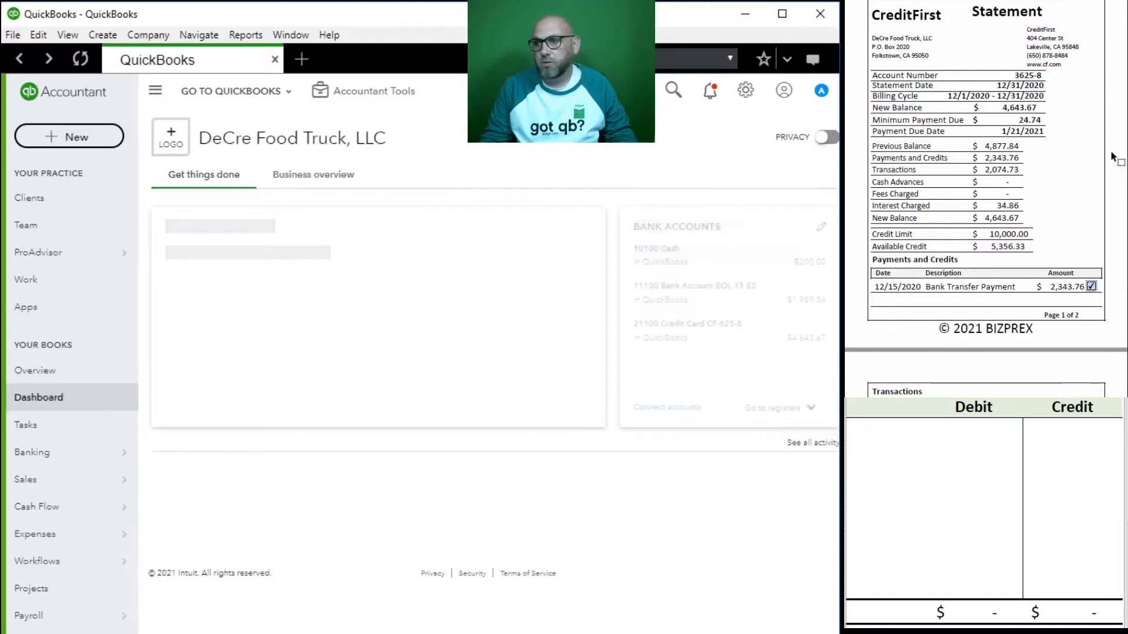
scroll(1022, 171, down, 3)
scroll(1022, 171, down, 10)
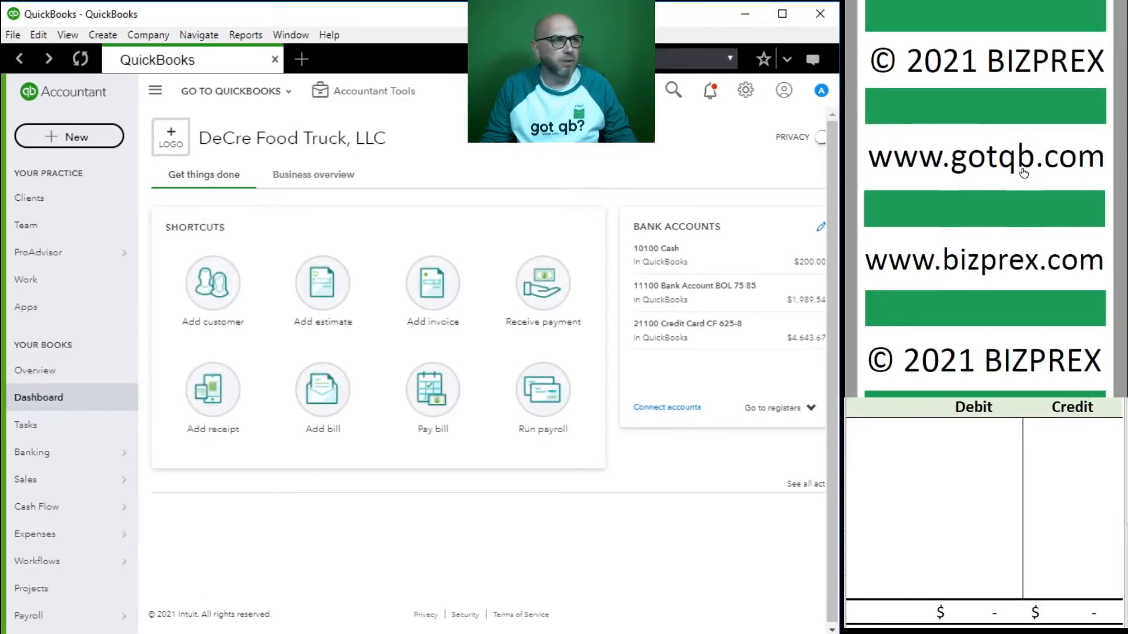
click(377, 97)
click(327, 215)
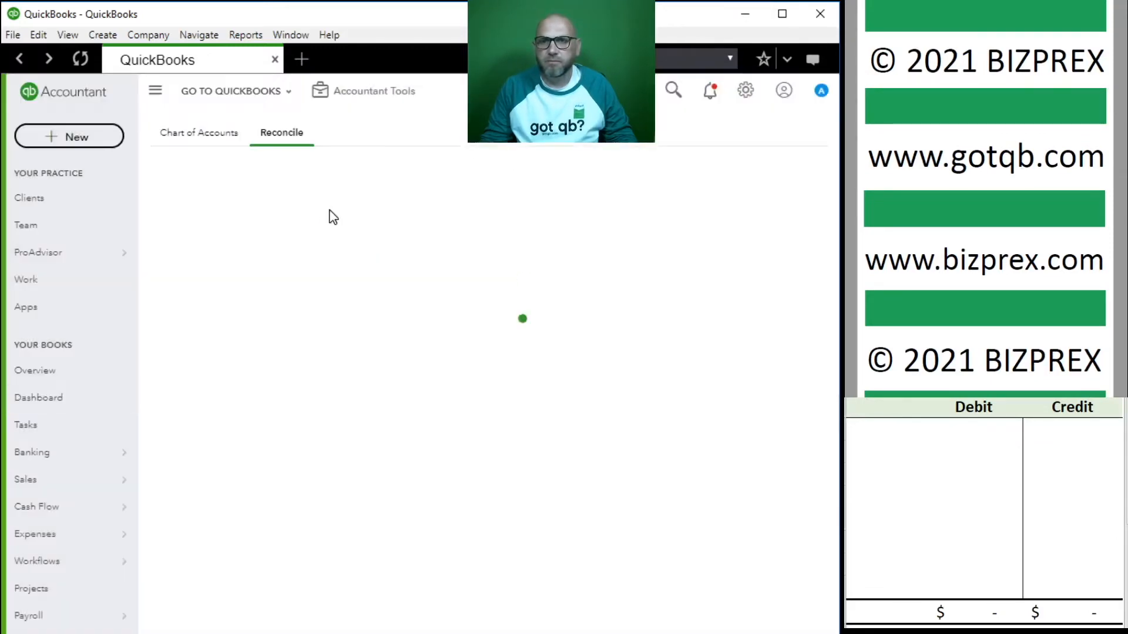
click(502, 429)
scroll(498, 493, up, 3)
click(429, 474)
scroll(494, 475, down, 3)
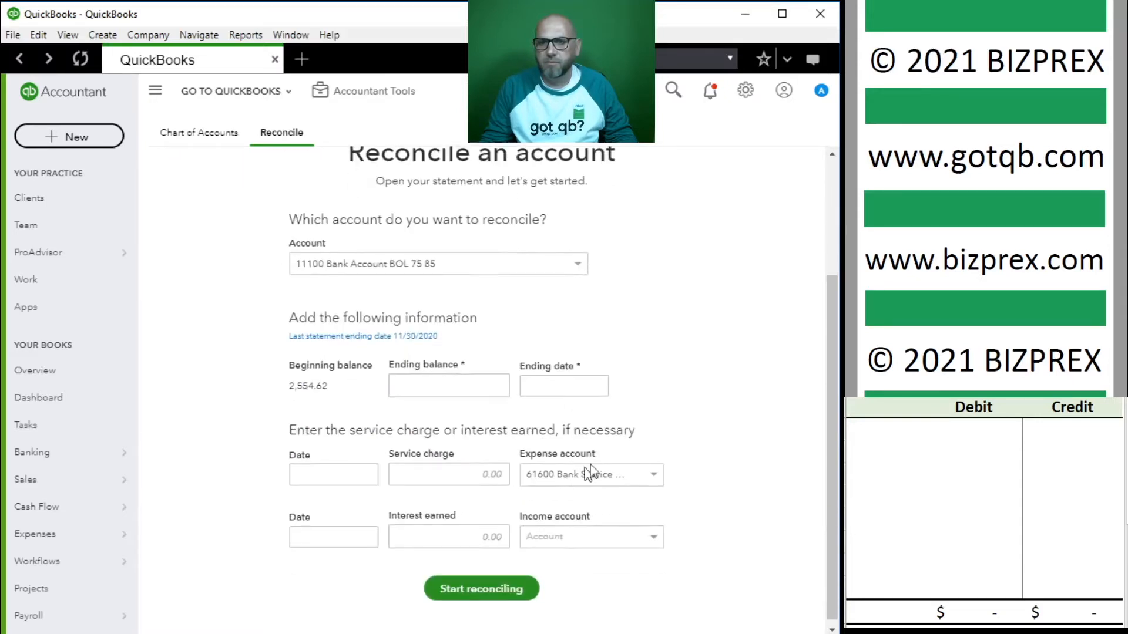
- Bring up the Bank of Lakes statement, and enter an ending balance of 1,744.82 and an ending date of 12/31/2020
scroll(1023, 148, down, 5)
scroll(1023, 148, down, 10)
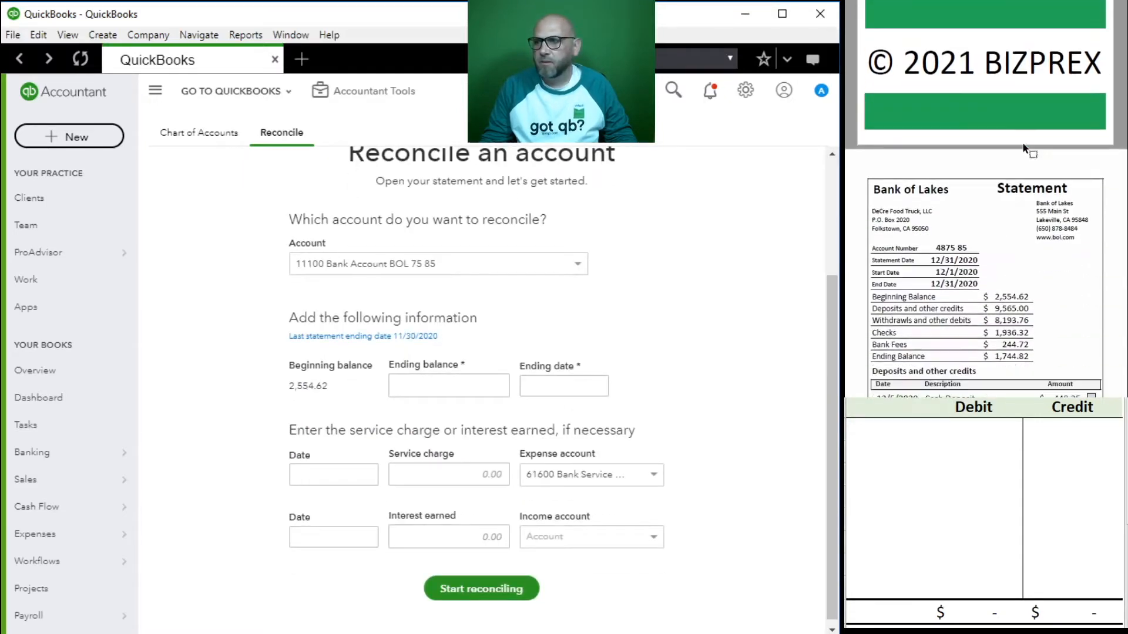
click(442, 382)
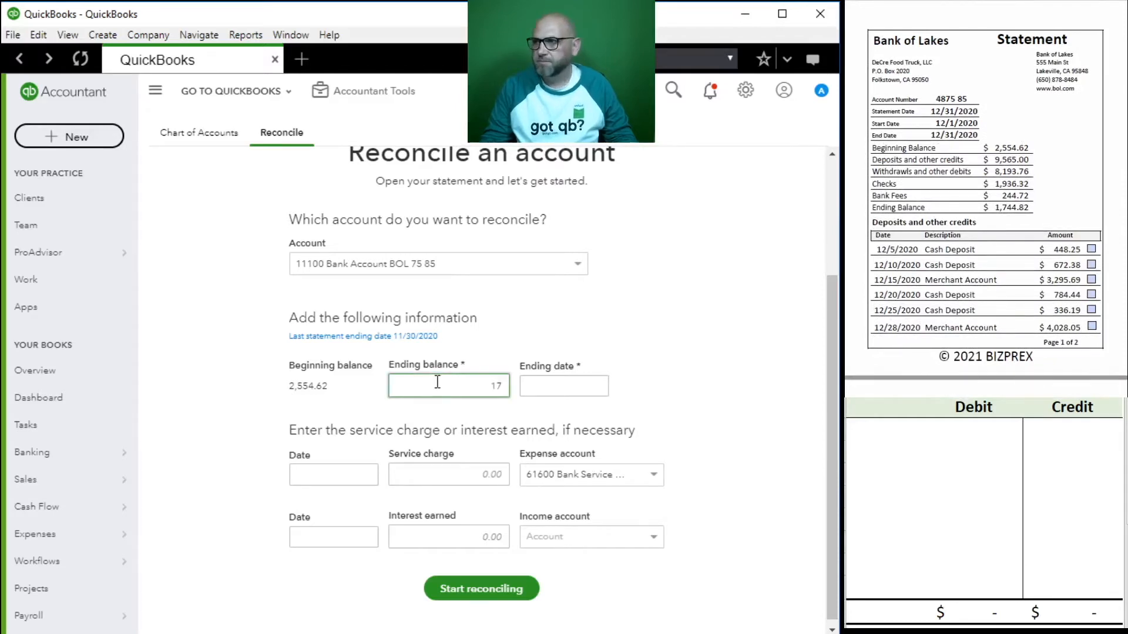
text(1744.82)
key(Tab)
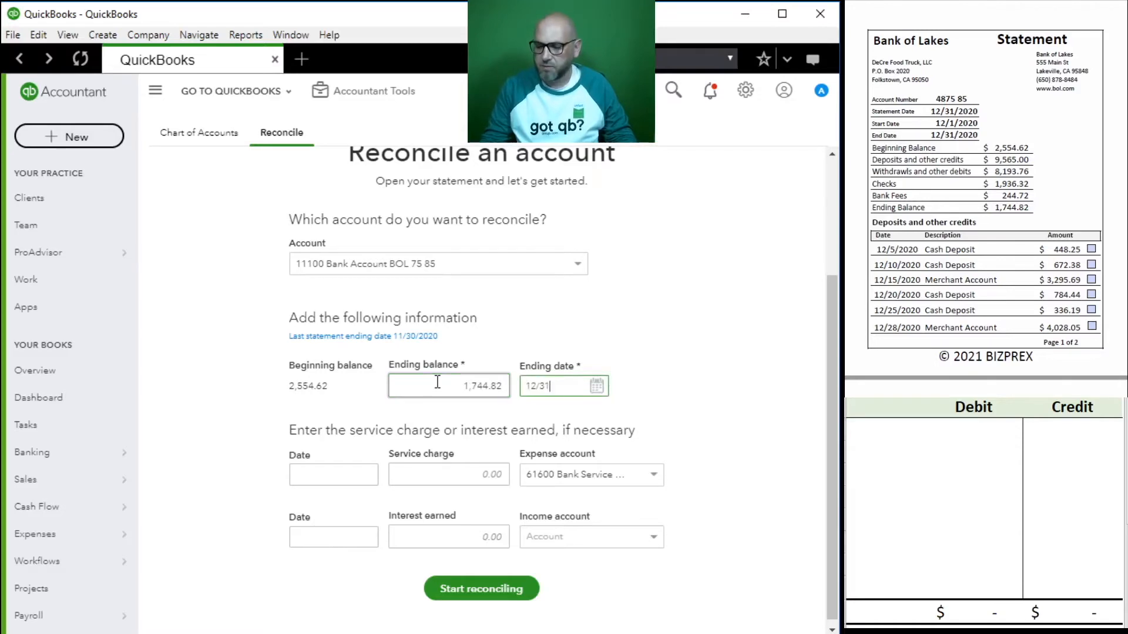
key(Tab)
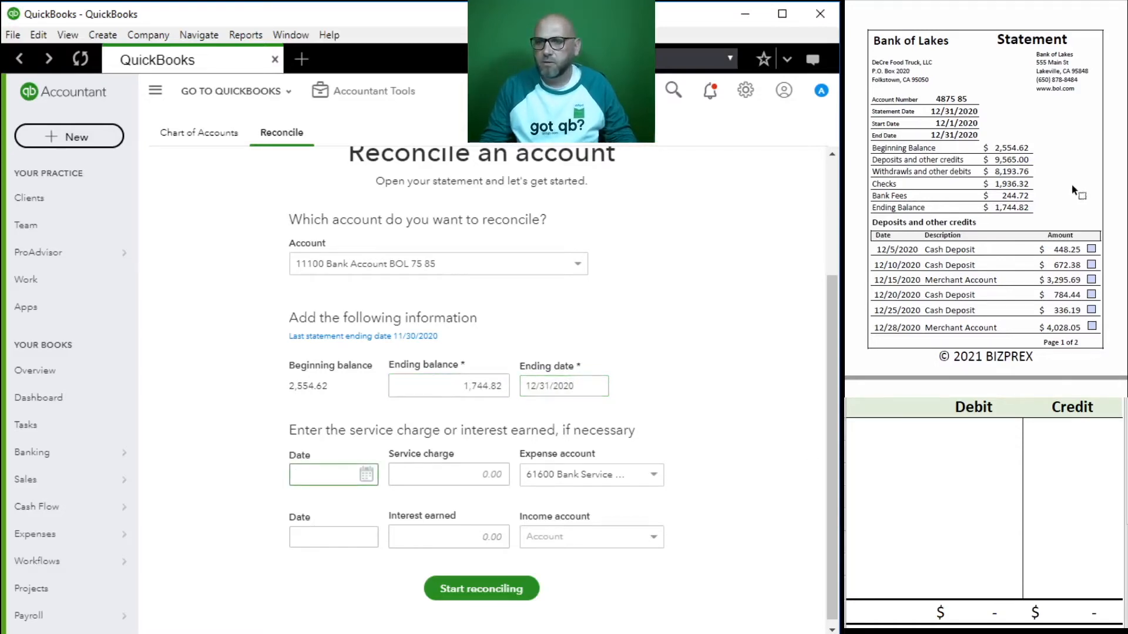
- Enter the monthly service fee from the statement as a 25.00 service charge dated 12/28/2020
scroll(1078, 193, down, 10)
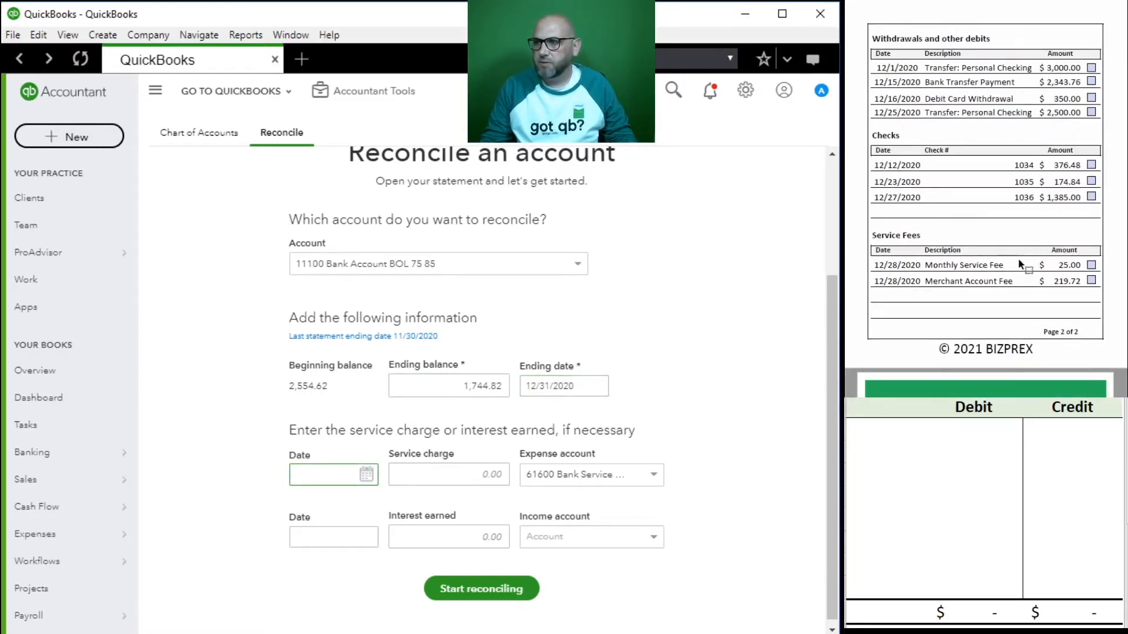
scroll(1027, 269, up, 1)
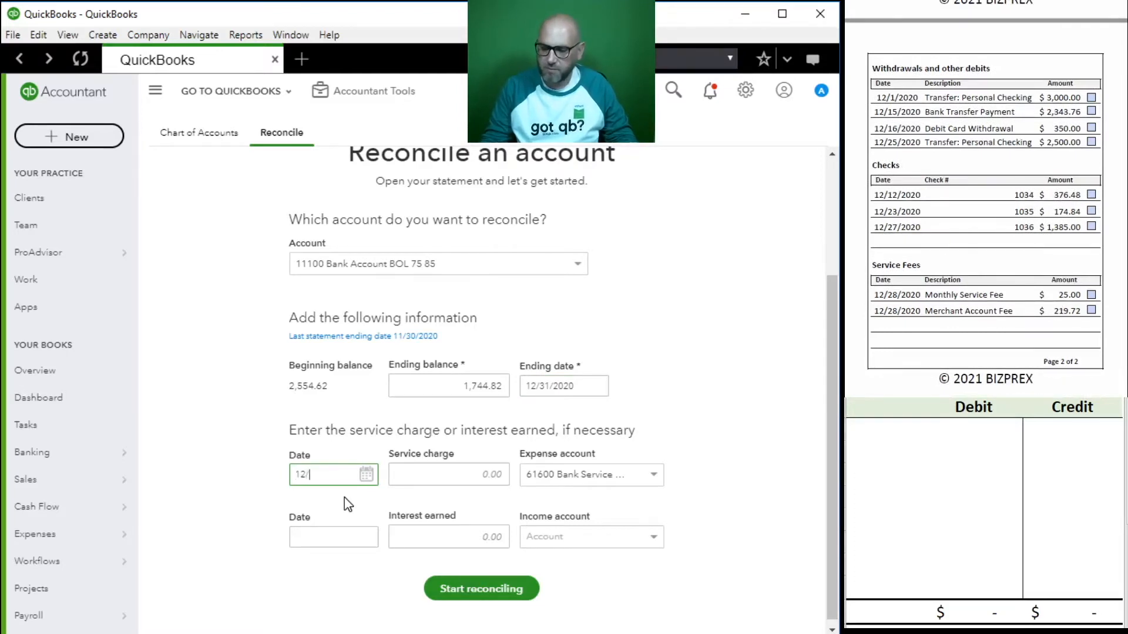
text(12/28/2020)
key(Tab)
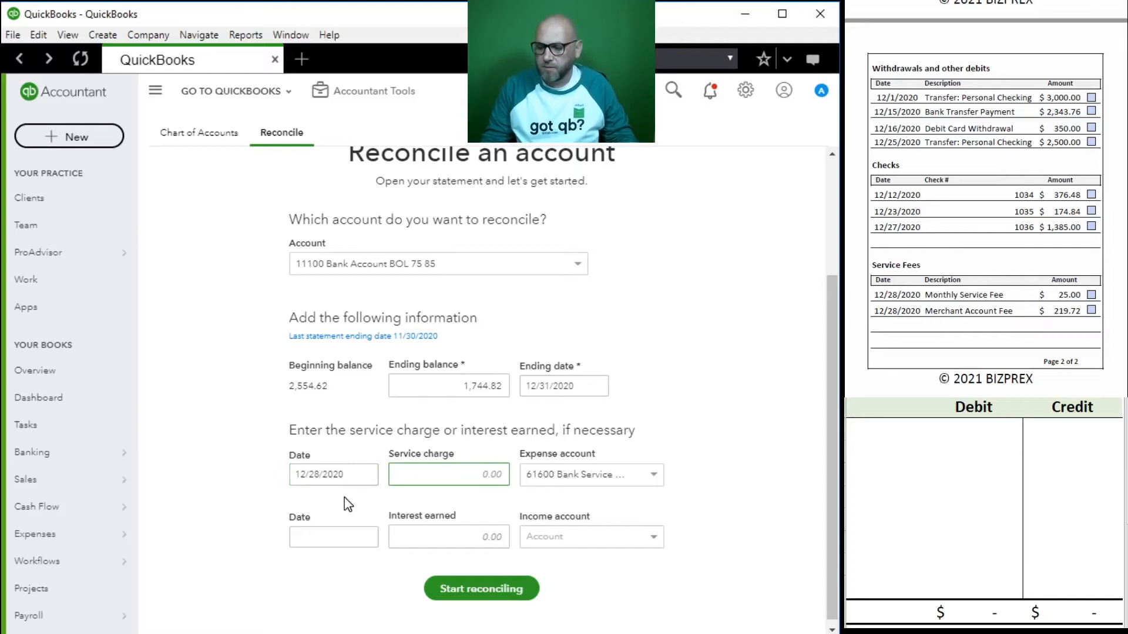
key(Tab)
- Record a 25.00 debit to account 61600 in the debit and credit worksheet, checking the service charge's expense account
click(880, 432)
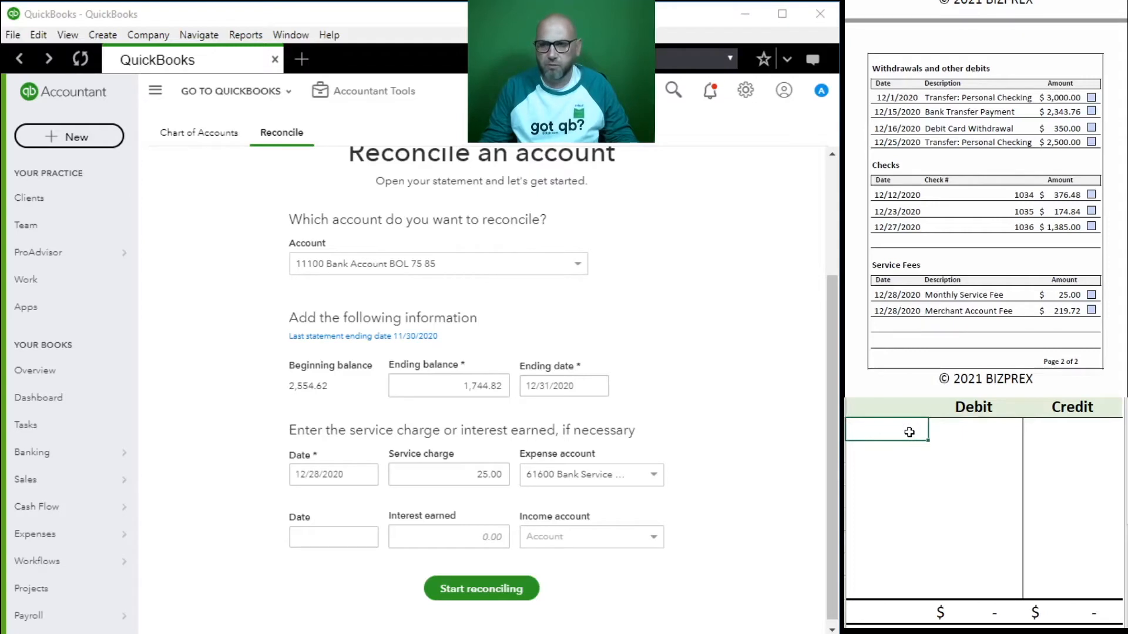
text(61600)
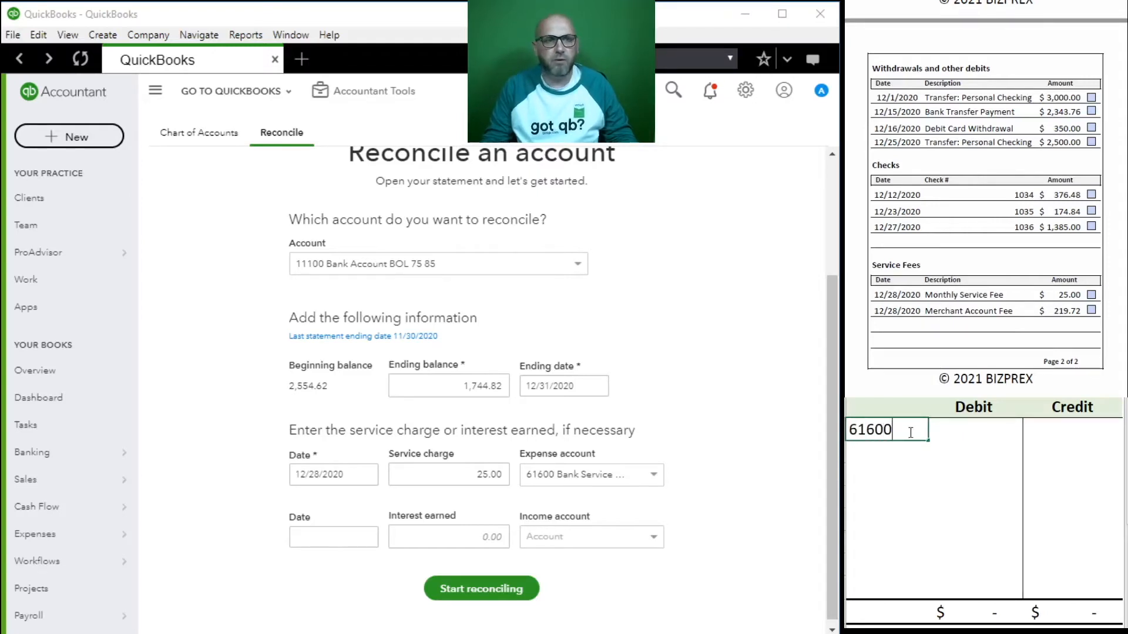
key(Tab)
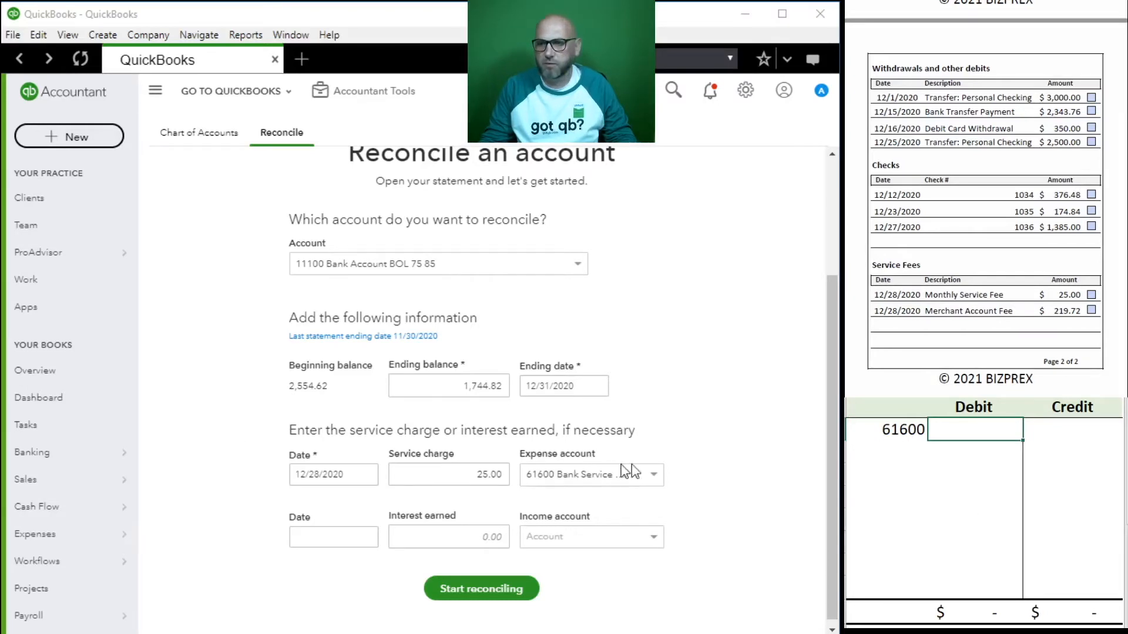
click(652, 475)
click(606, 508)
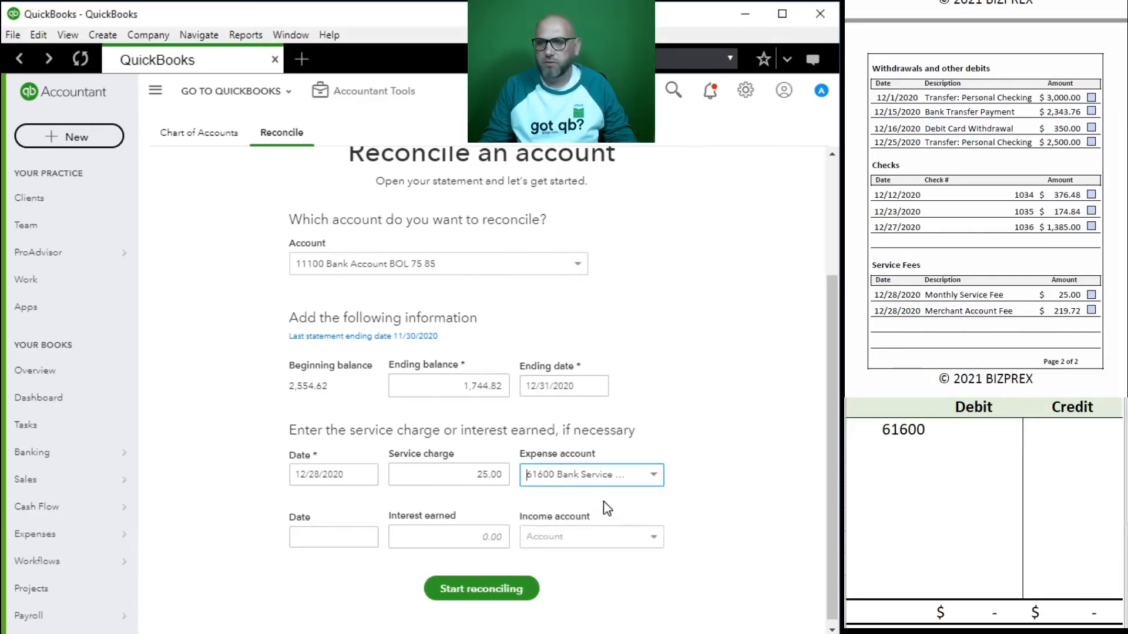
click(963, 429)
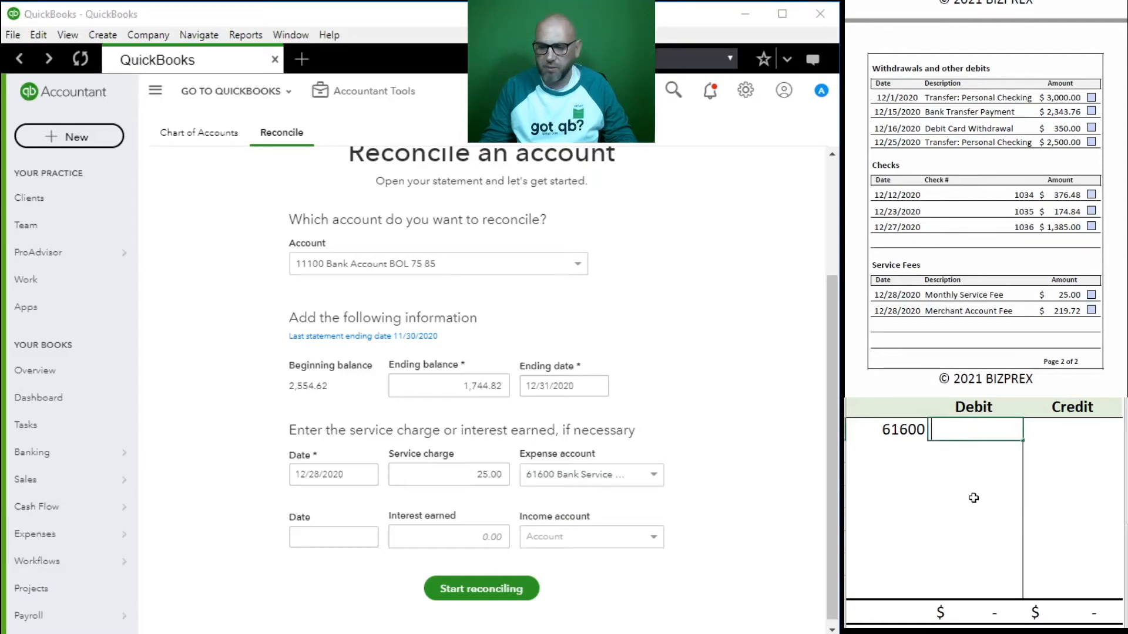
key(Return)
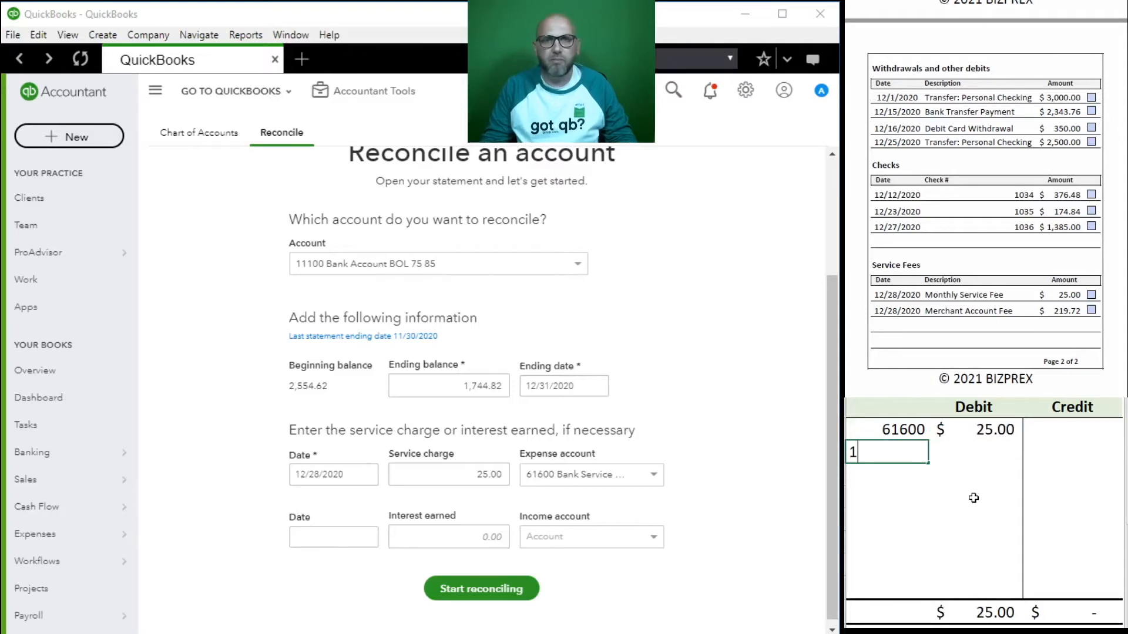
- Record the matching 25.00 credit to account 11100 in the debit and credit worksheet
key(Tab)
key(Tab)
text(25)
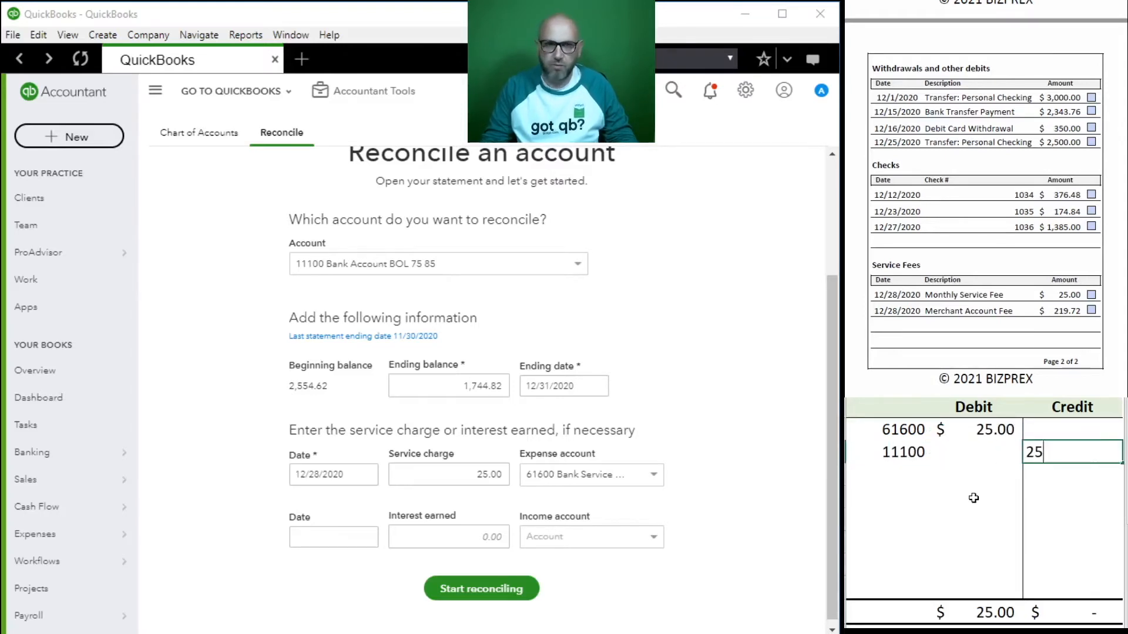
key(Return)
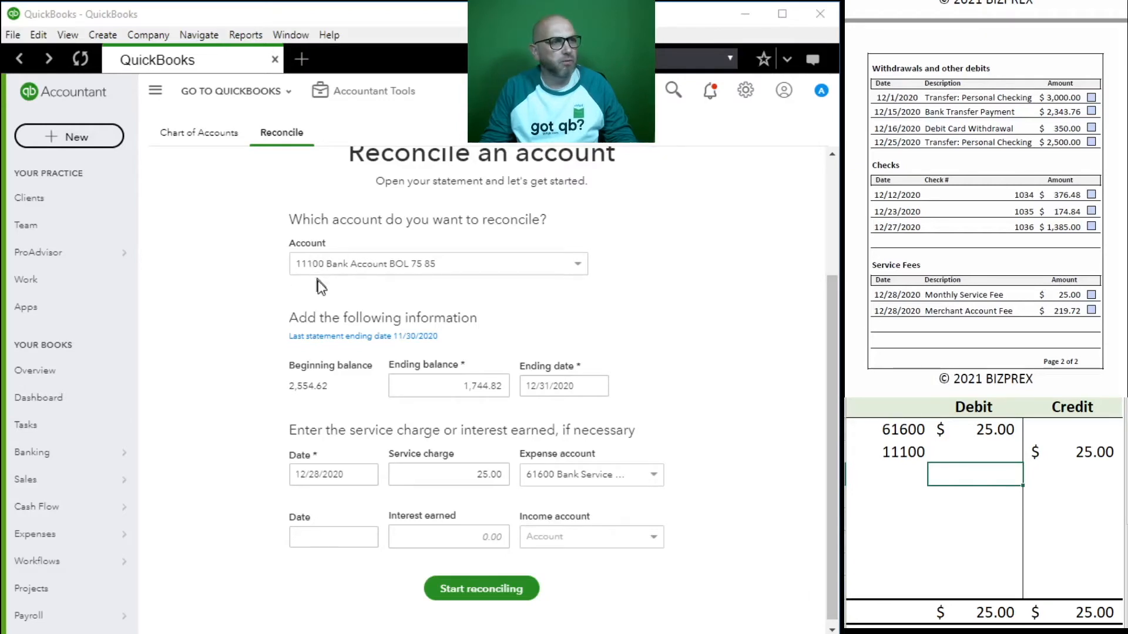
- Start reconciling the bank account, and clear the 61600 and 11100 entries from the debit and credit worksheet
click(478, 584)
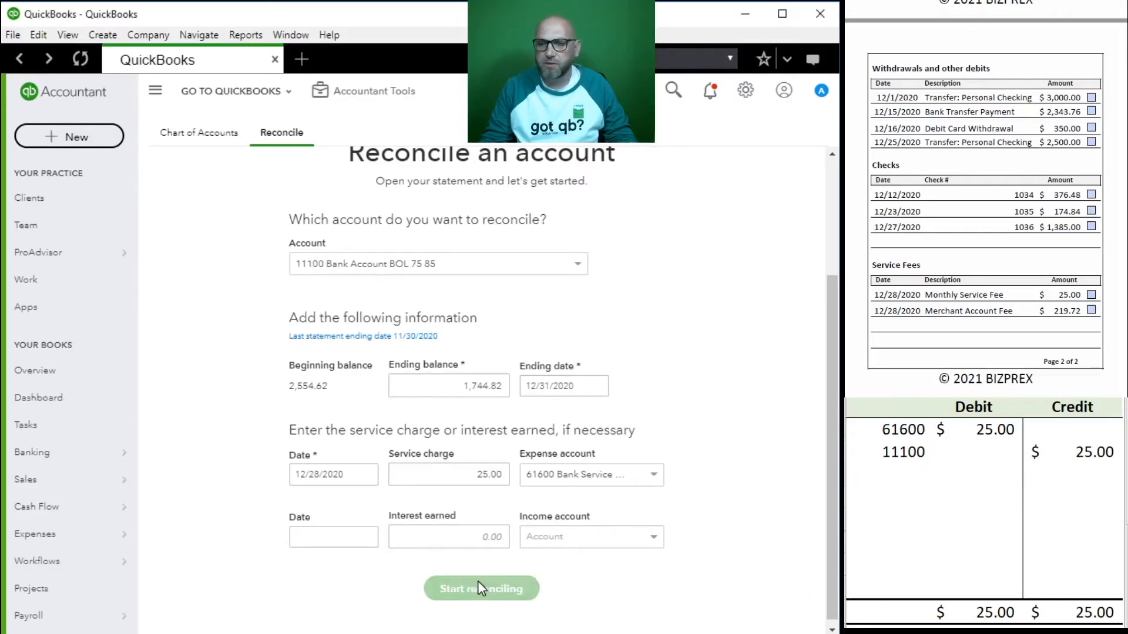
click(1013, 448)
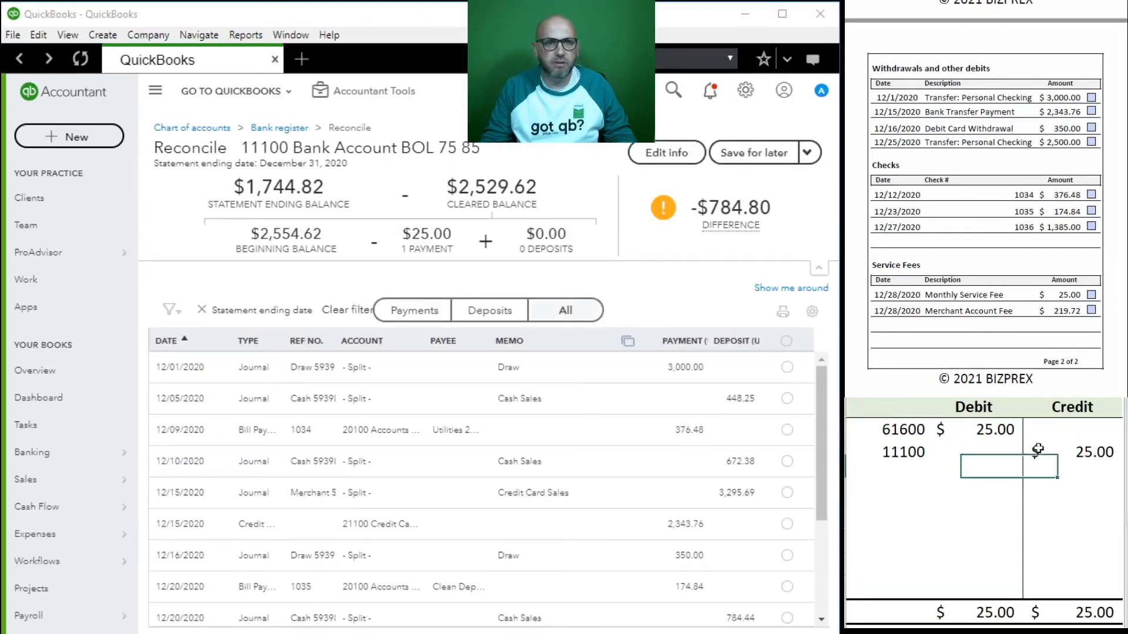
drag(1057, 453, 894, 436)
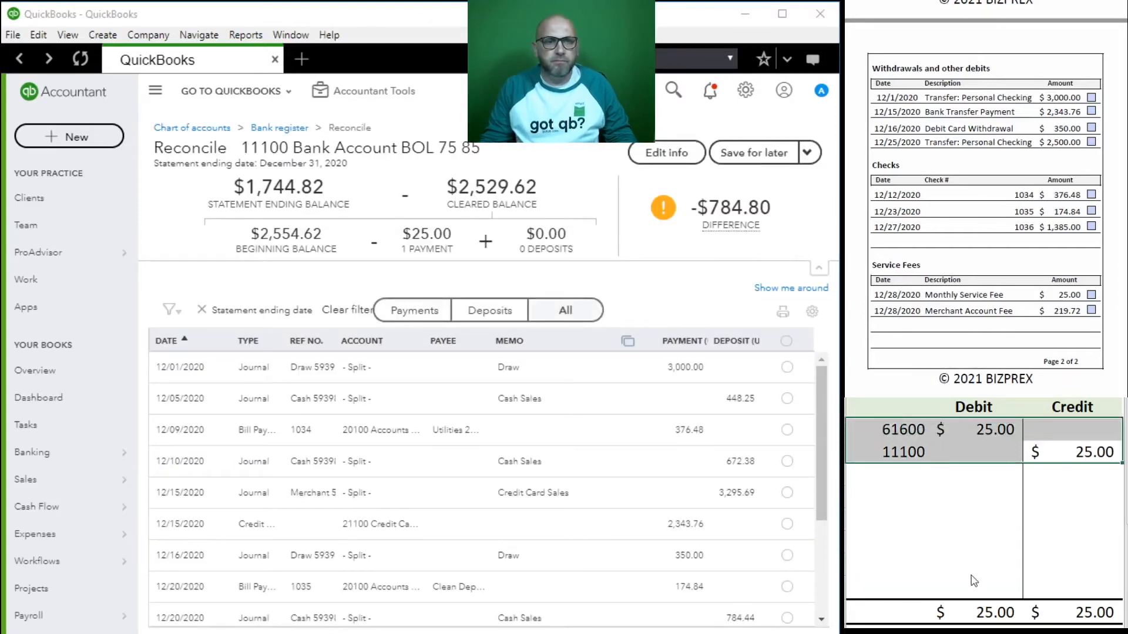
key(Delete)
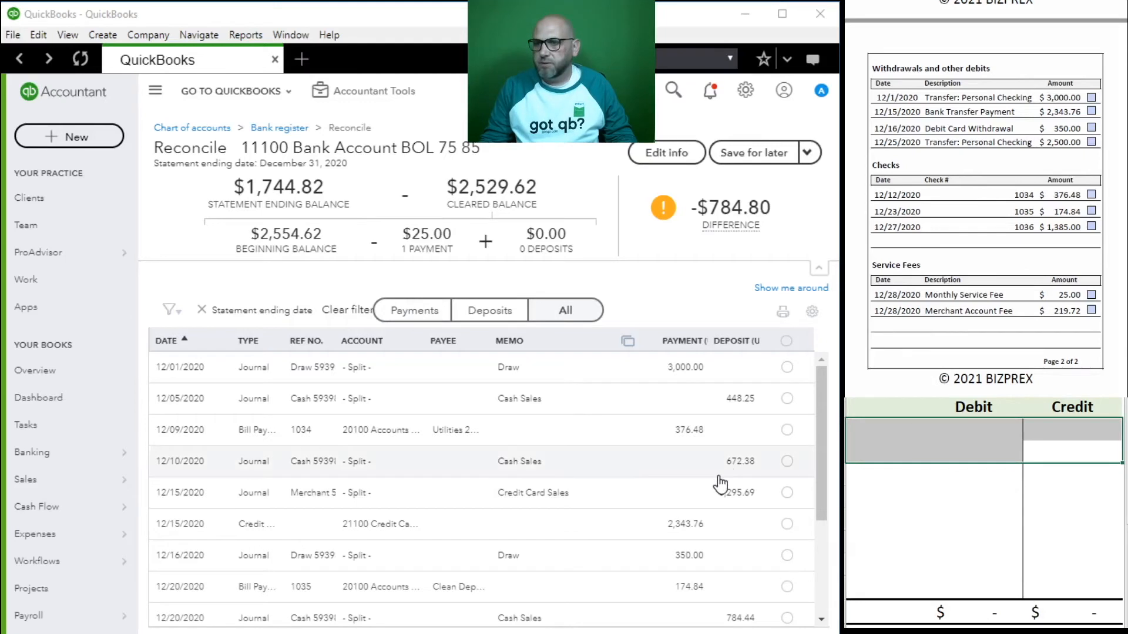
- Clear the 12/1/2020 transfer of 3,000.00 and the 12/15/2020 bank transfer payment of 2,343.76 on the statement and reconciliation list
click(1090, 97)
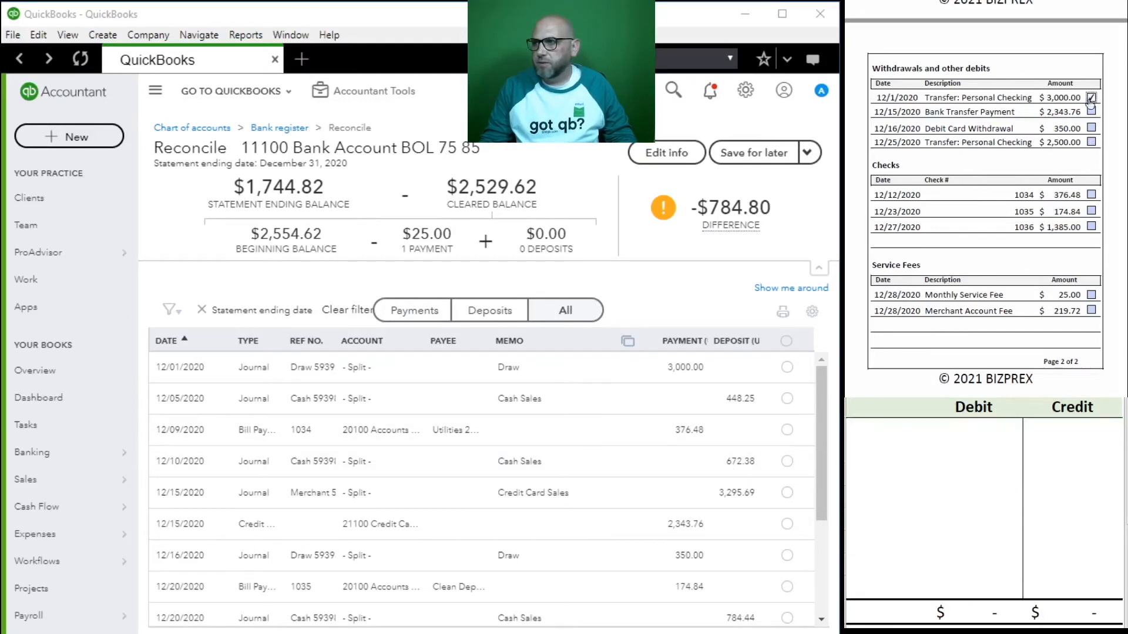
click(787, 367)
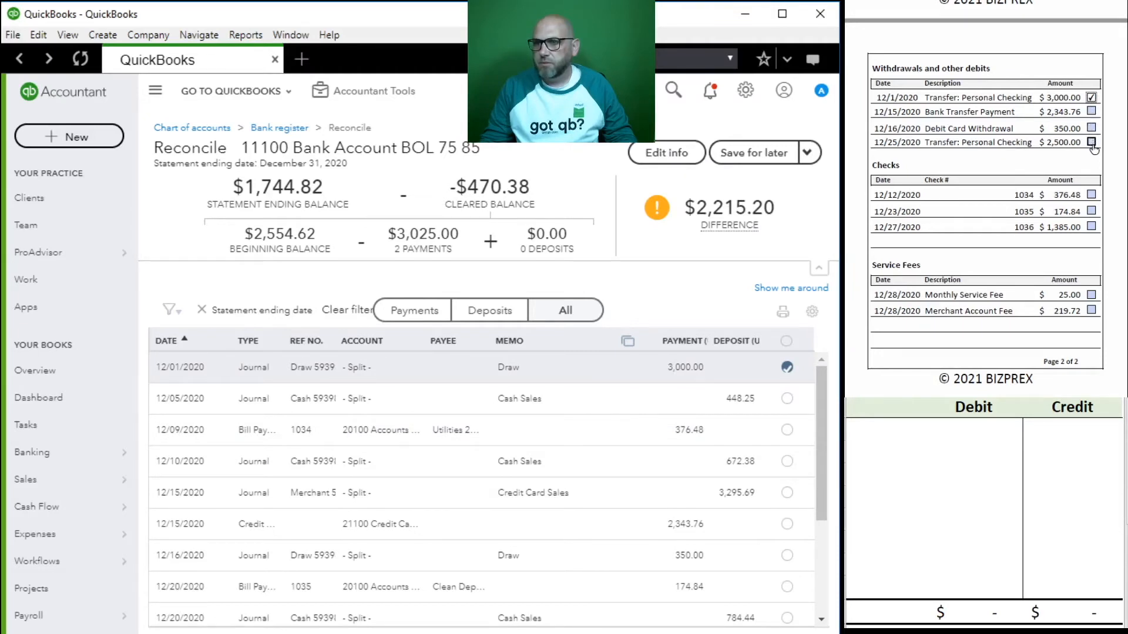
click(1091, 111)
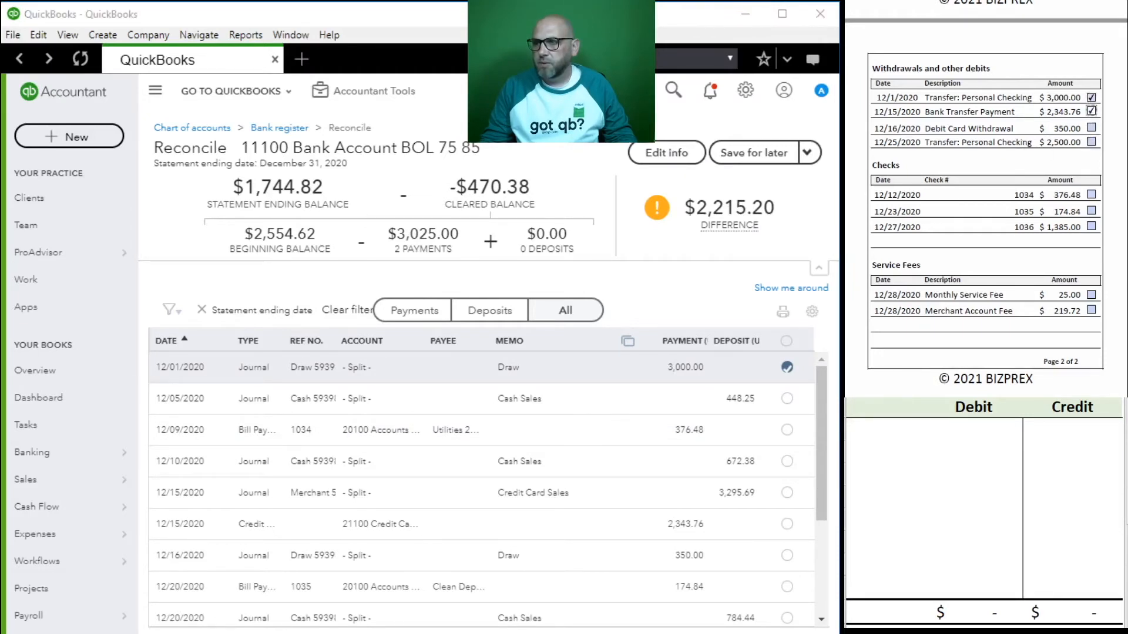
click(787, 524)
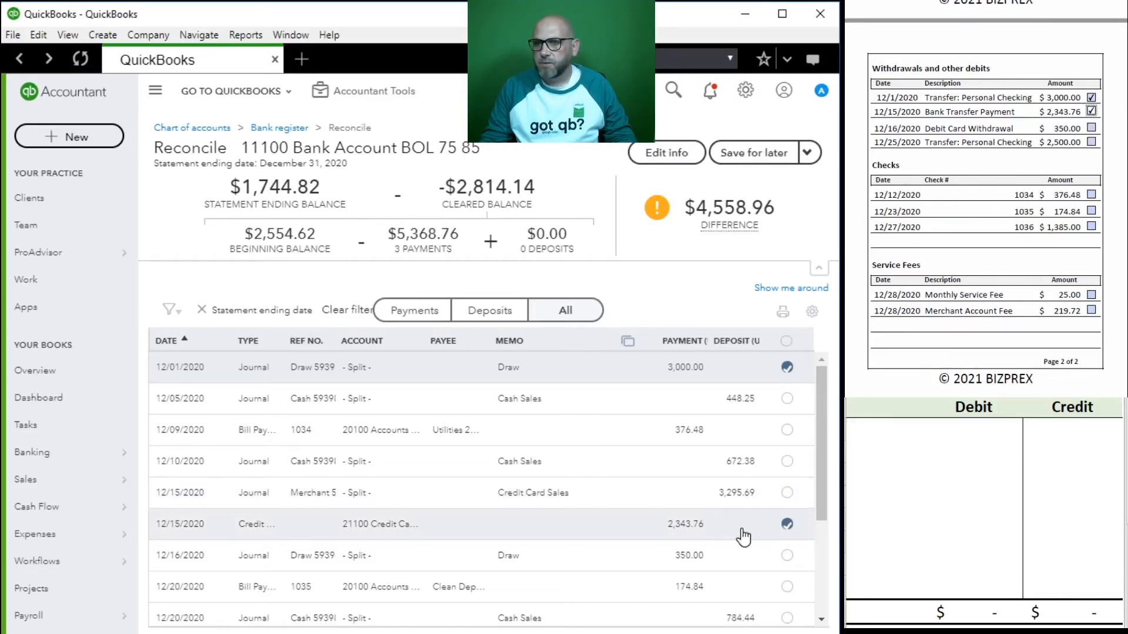
- Clear the 350.00 debit card withdrawal in both records and the 12/25/2020 draw of 2,500.00 in the reconciliation list
click(1092, 128)
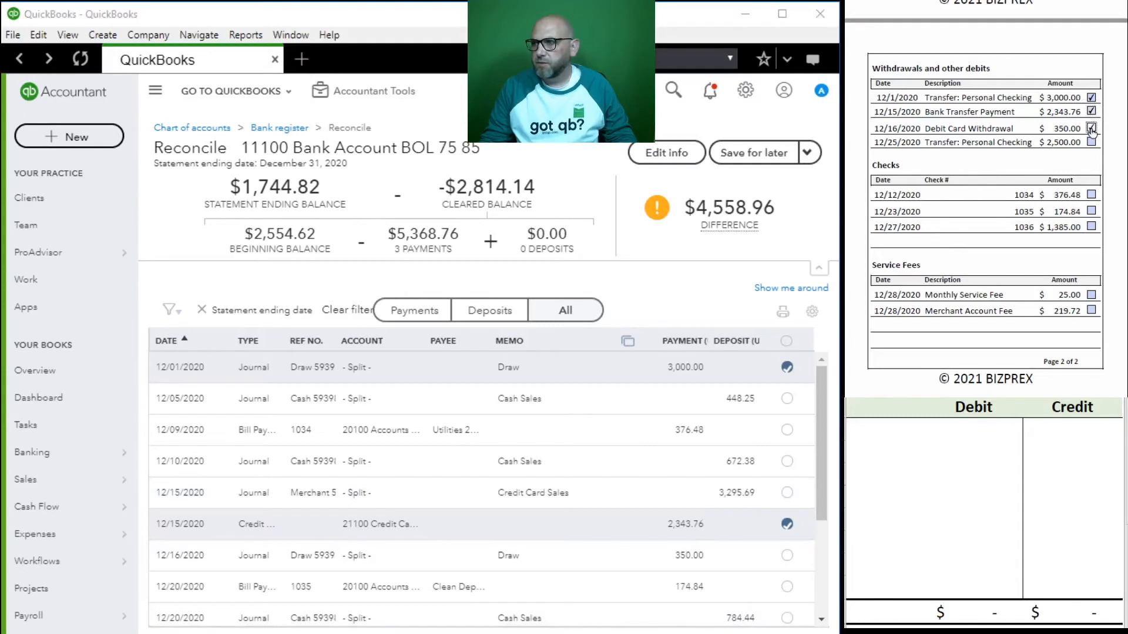
click(789, 557)
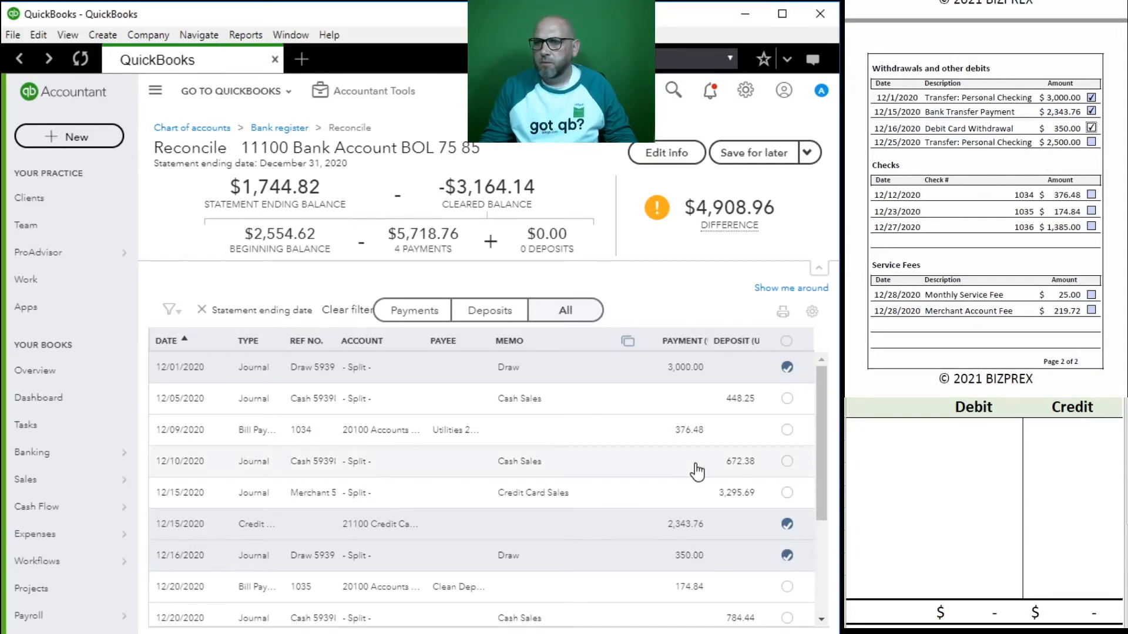
scroll(700, 470, down, 3)
click(785, 549)
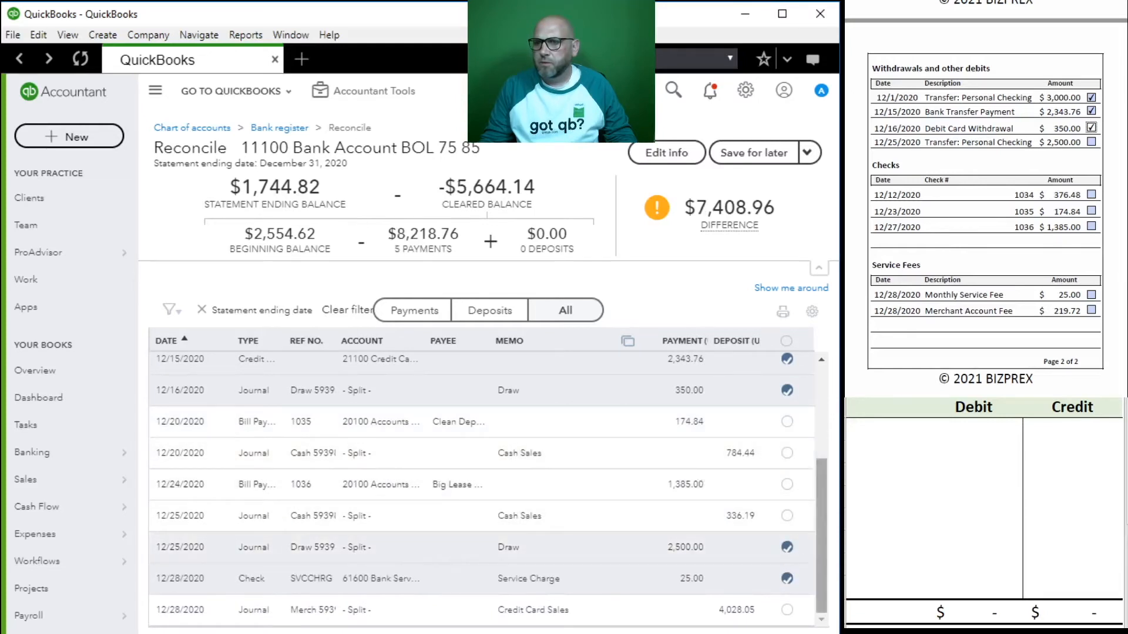
- Mark the 12/25/2020 transfer of 2,500.00 and the 12/28/2020 monthly service fee of 25.00 as cleared on the bank statement
click(1090, 143)
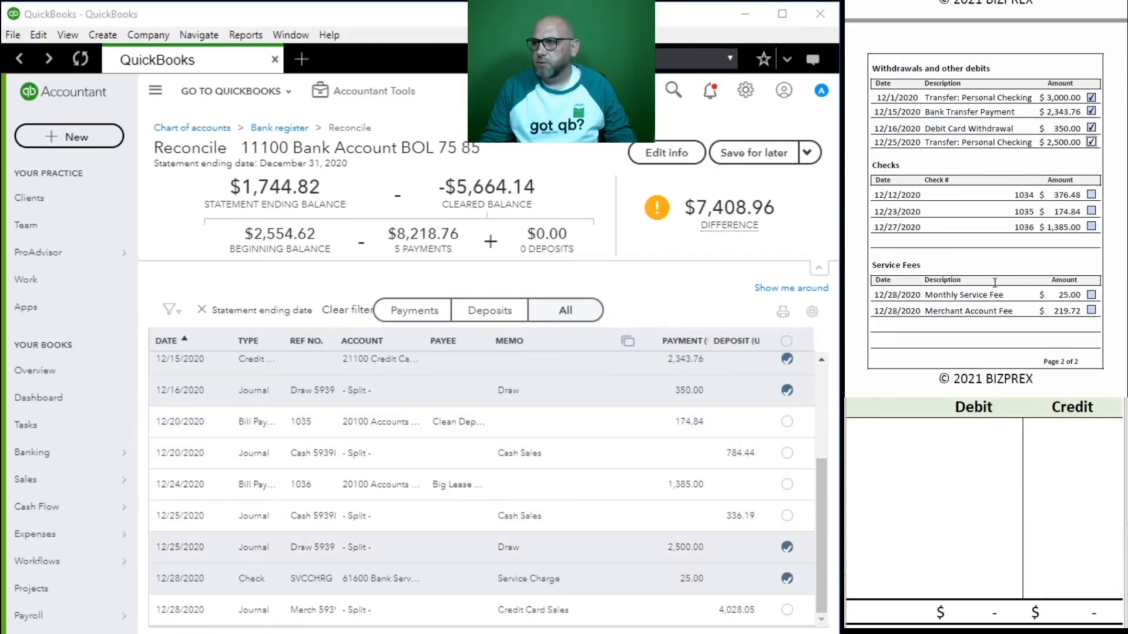
scroll(702, 565, up, 3)
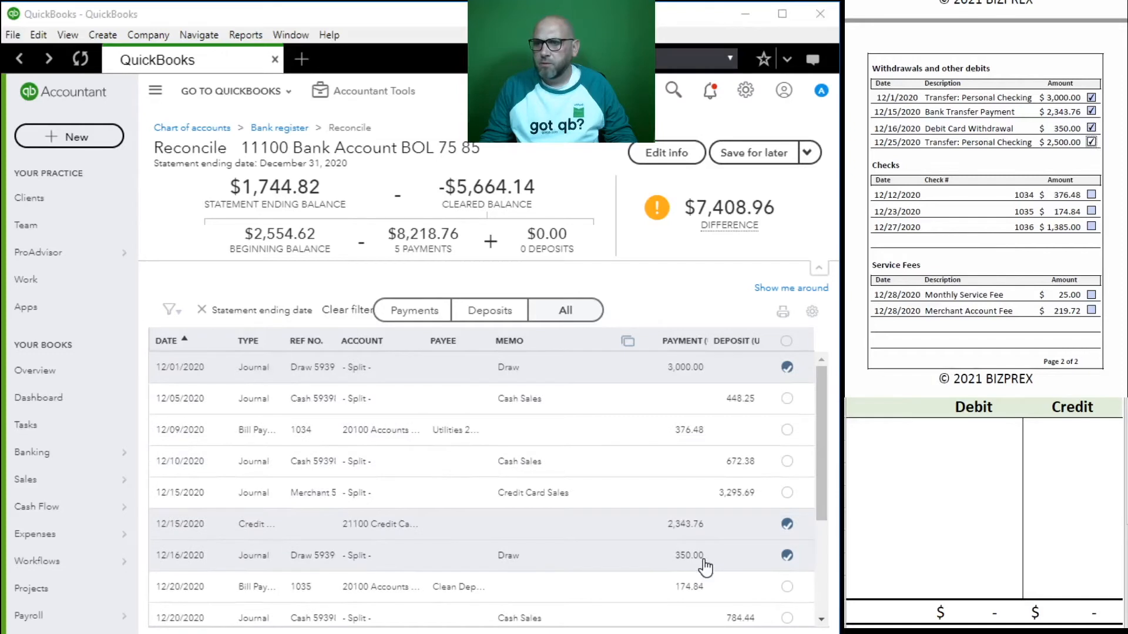
scroll(675, 496, down, 3)
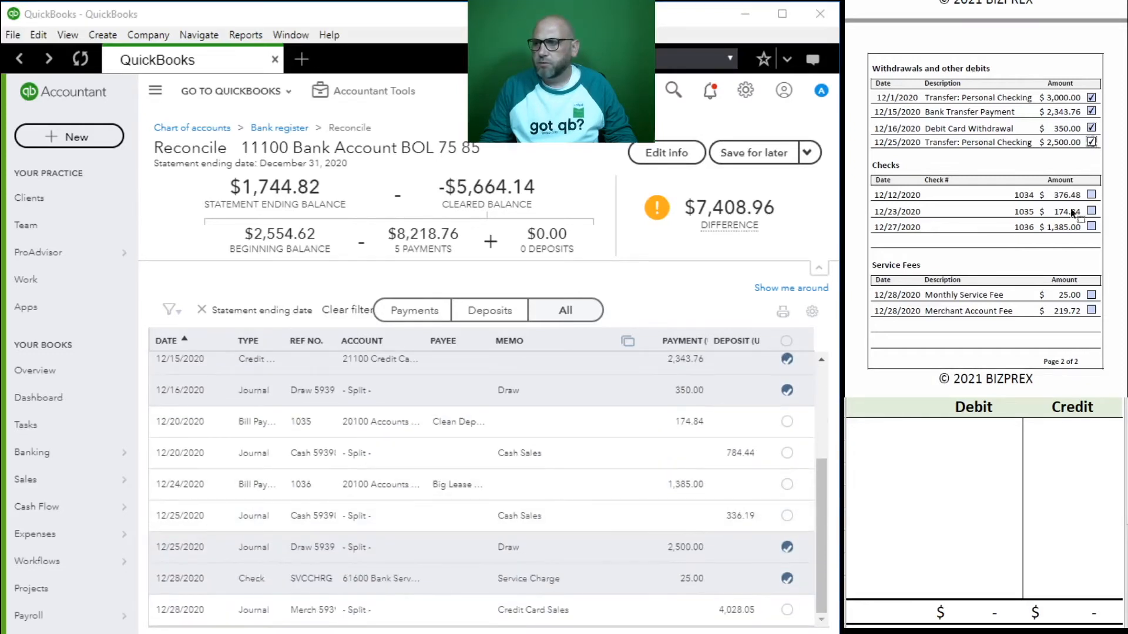
click(1091, 294)
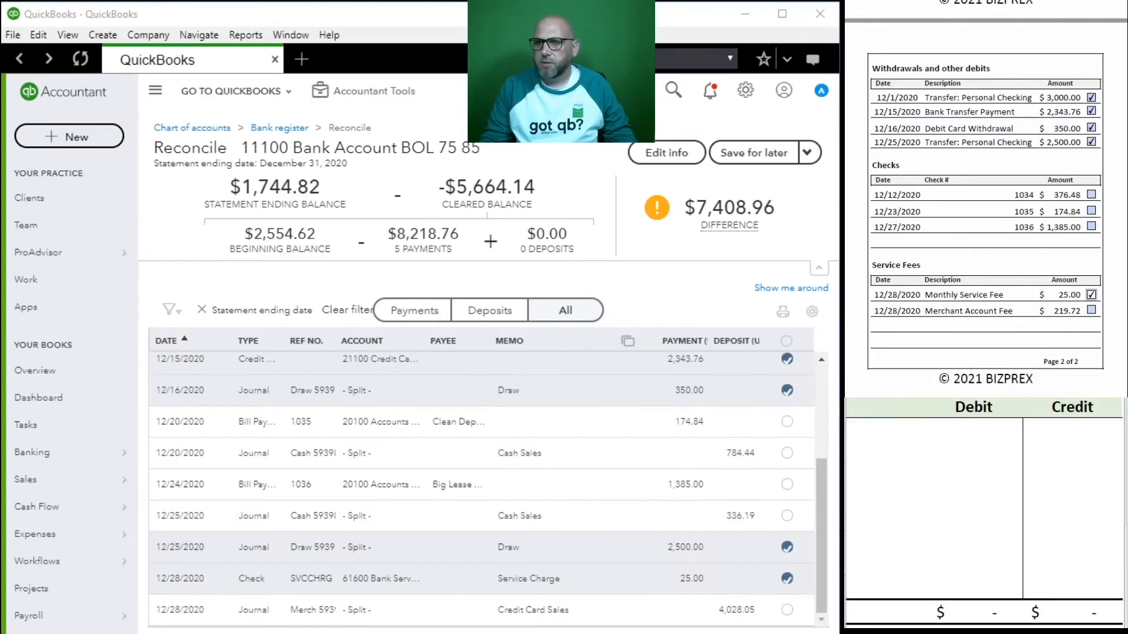
- Clear checks 1036 for 1,385.00, 1035 for 174.84 and 1034 for 376.48 in both the reconciliation list and the bank statement
click(787, 483)
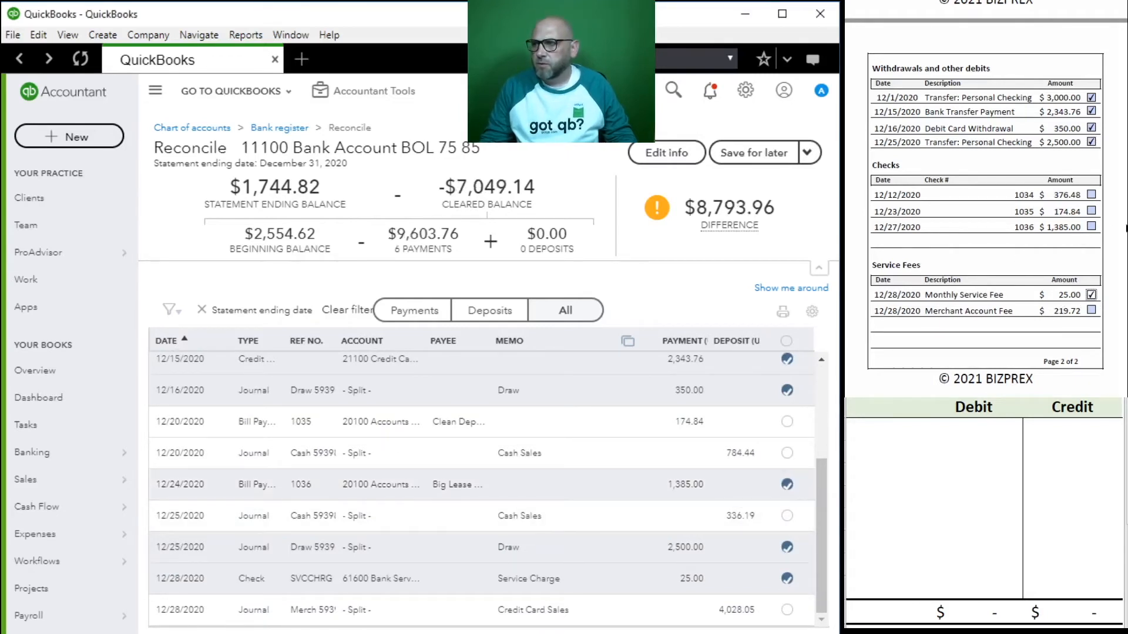
click(1091, 227)
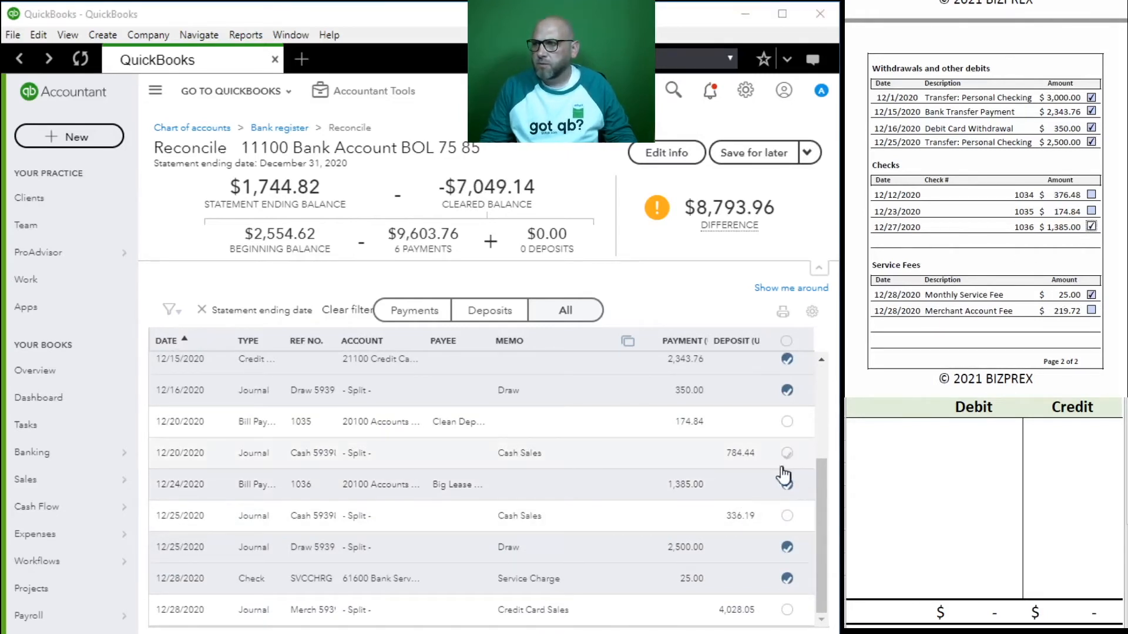
click(787, 423)
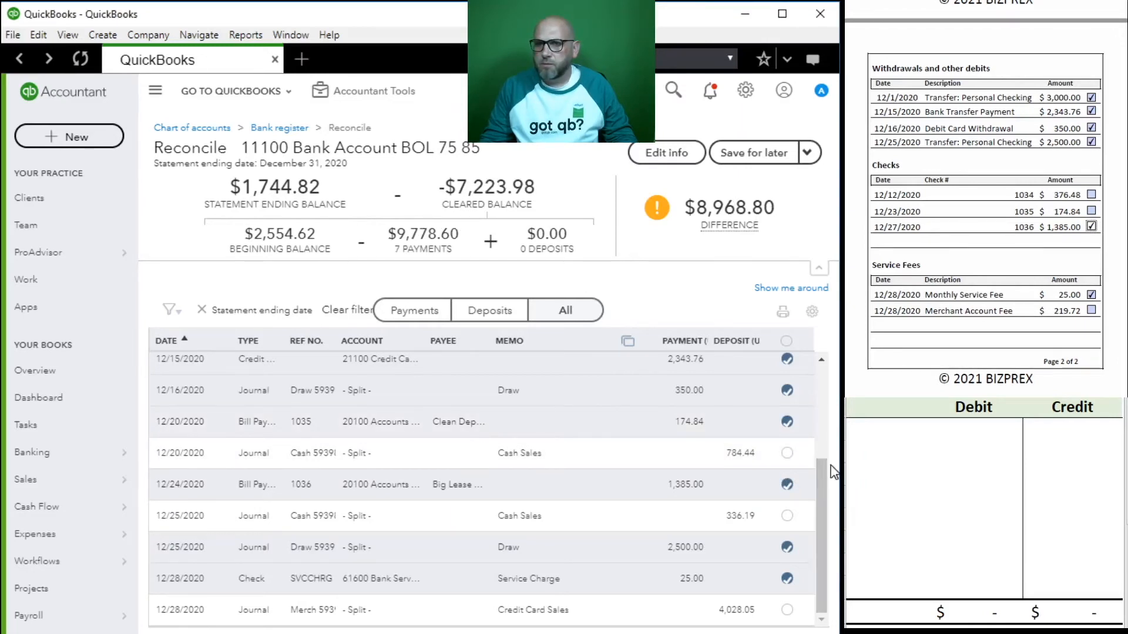
click(1090, 212)
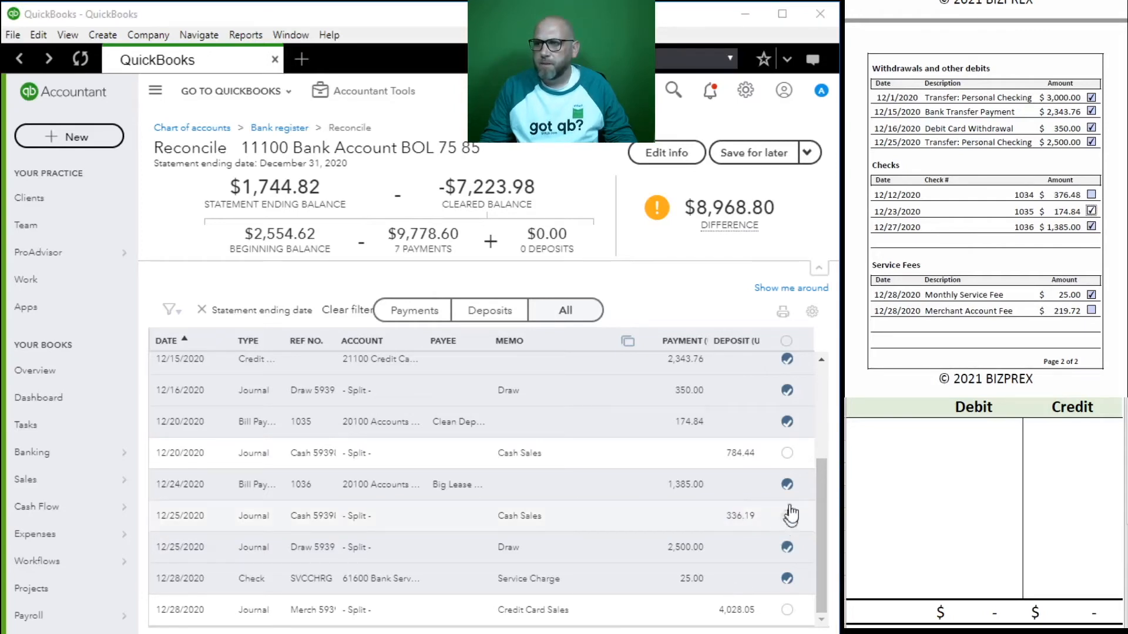
scroll(636, 461, up, 3)
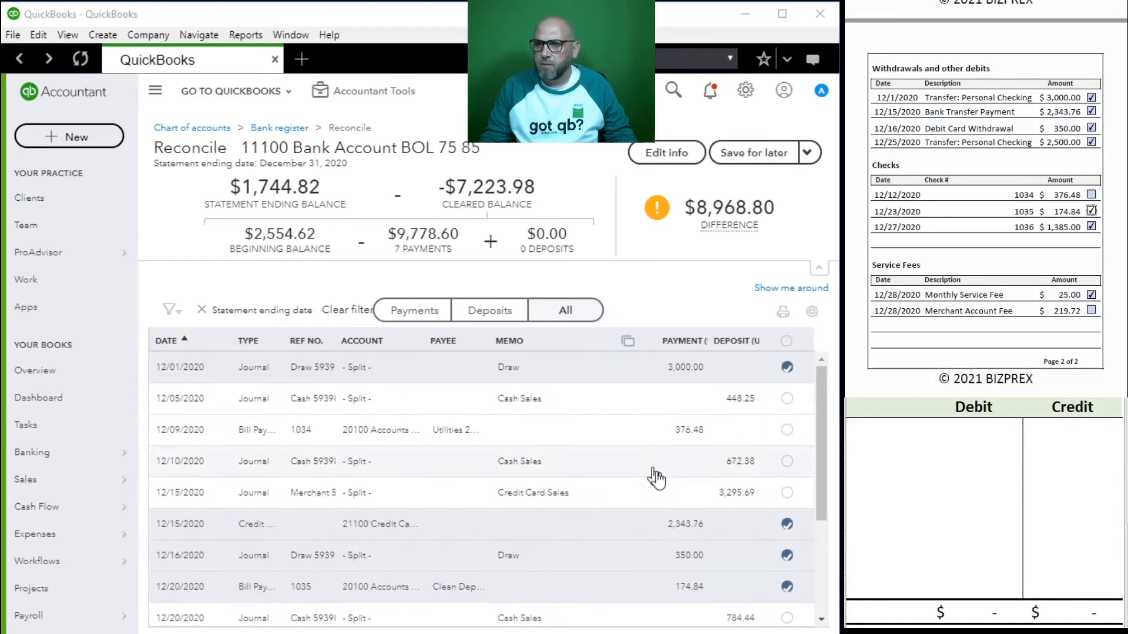
click(1091, 195)
click(787, 430)
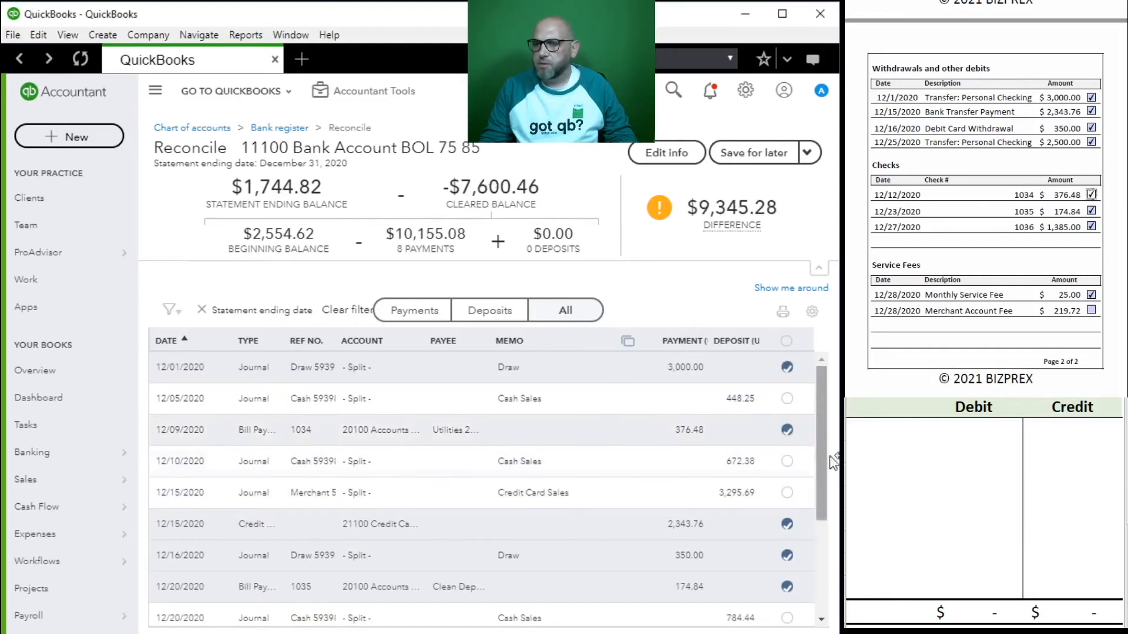
- Clear the 448.25 and 672.38 cash deposits and the 3,295.69 merchant deposit in the reconciliation list and on the statement
scroll(954, 248, up, 5)
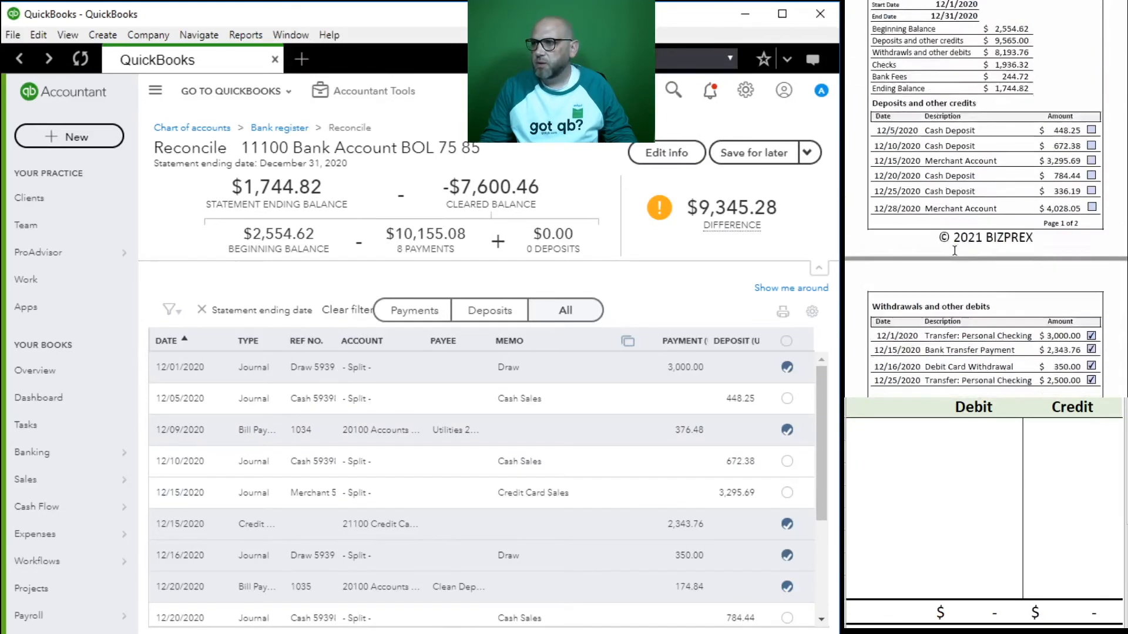
click(787, 399)
click(1091, 189)
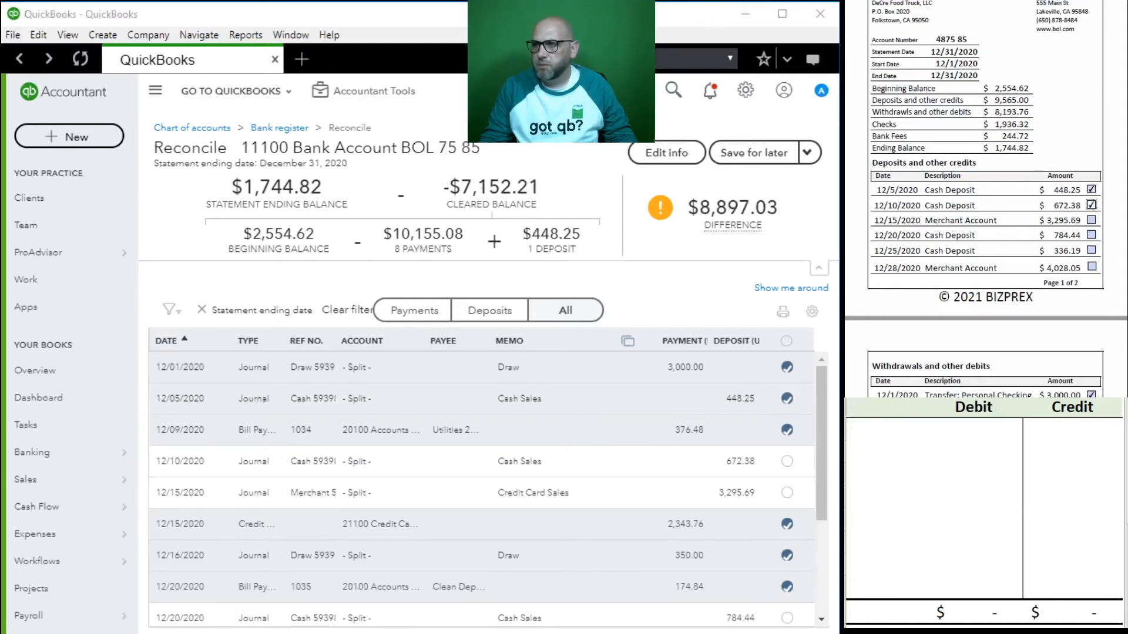
click(787, 461)
click(787, 492)
click(1091, 220)
- Clear the 12/20/2020 cash deposit of 784.44 and the 12/25/2020 cash deposit of 336.19 in both records
scroll(594, 432, down, 3)
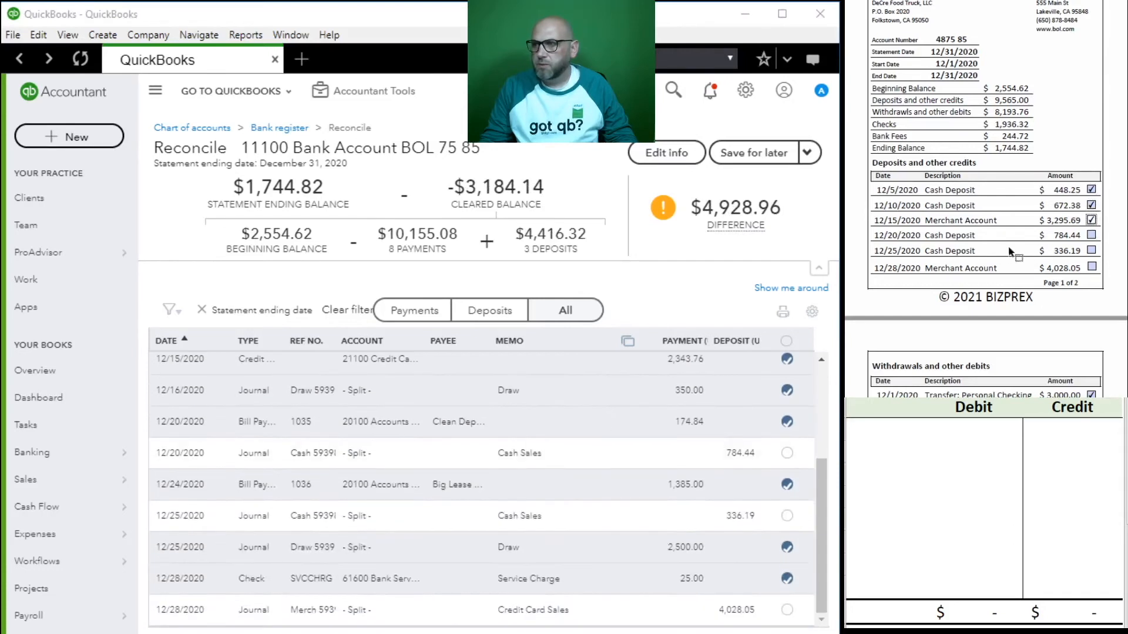
click(1090, 235)
click(790, 461)
click(788, 454)
click(787, 515)
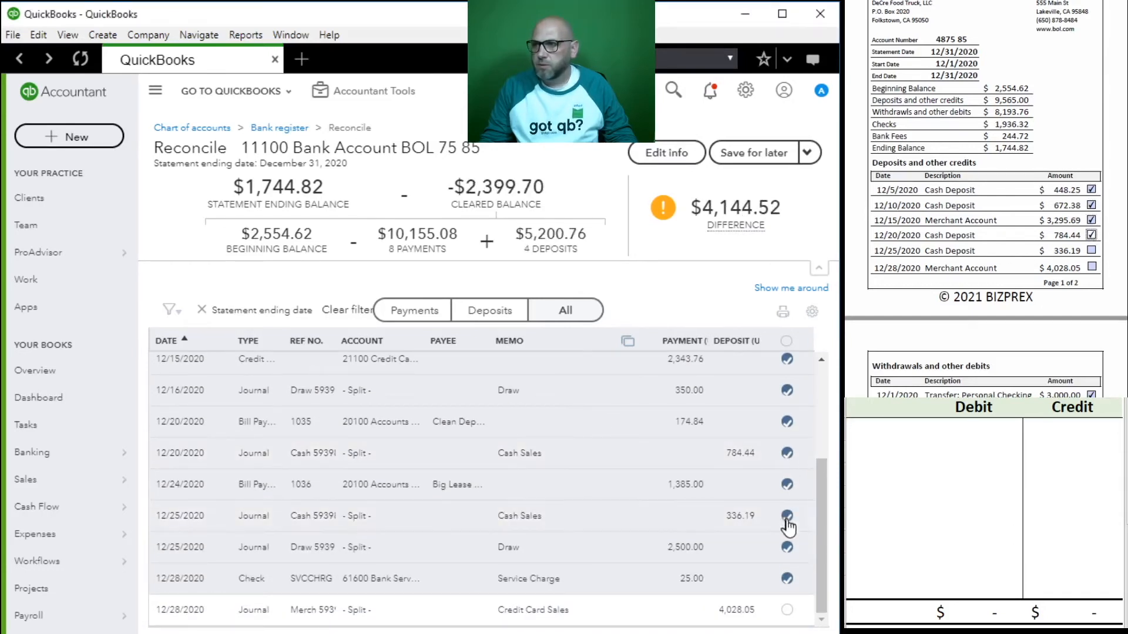
click(1090, 250)
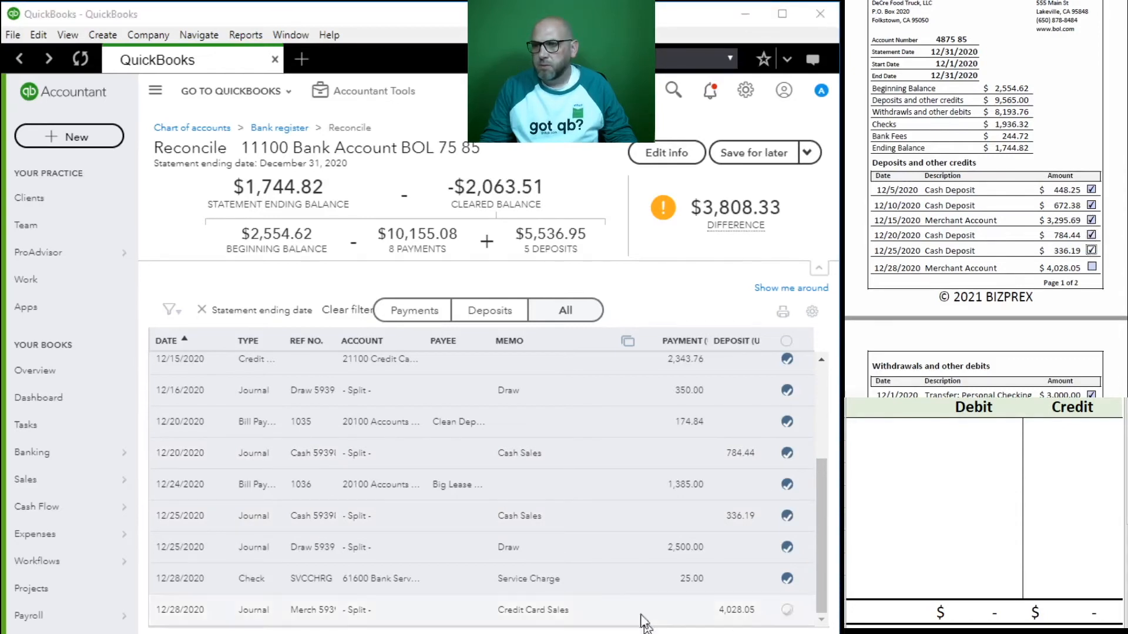
- Clear the 12/28/2020 merchant account deposit of 4,028.05 in the reconciliation list and on the statement
click(787, 613)
click(787, 611)
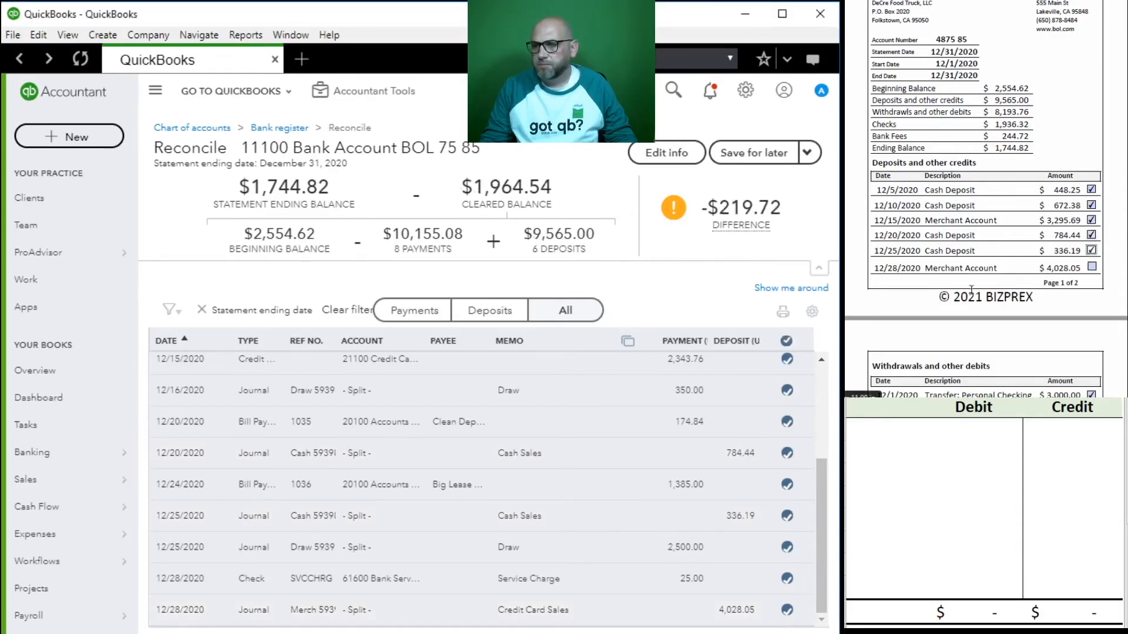
click(1092, 266)
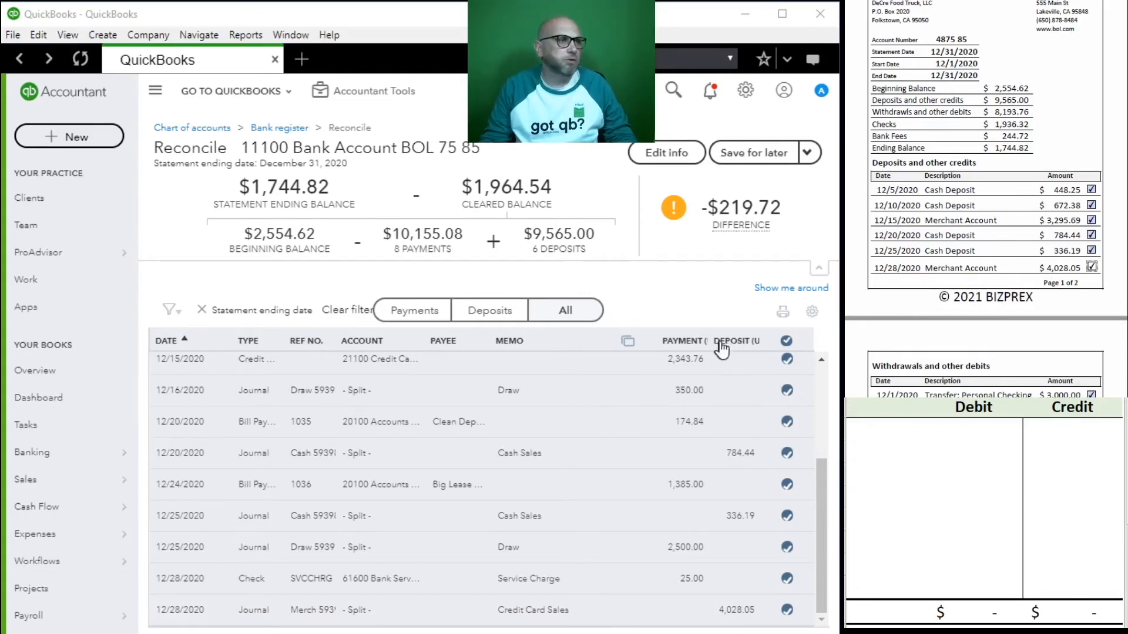
- Start a new journal entry for the unrecorded merchant account fee and set its journal number to Merch Fee
scroll(1013, 227, down, 5)
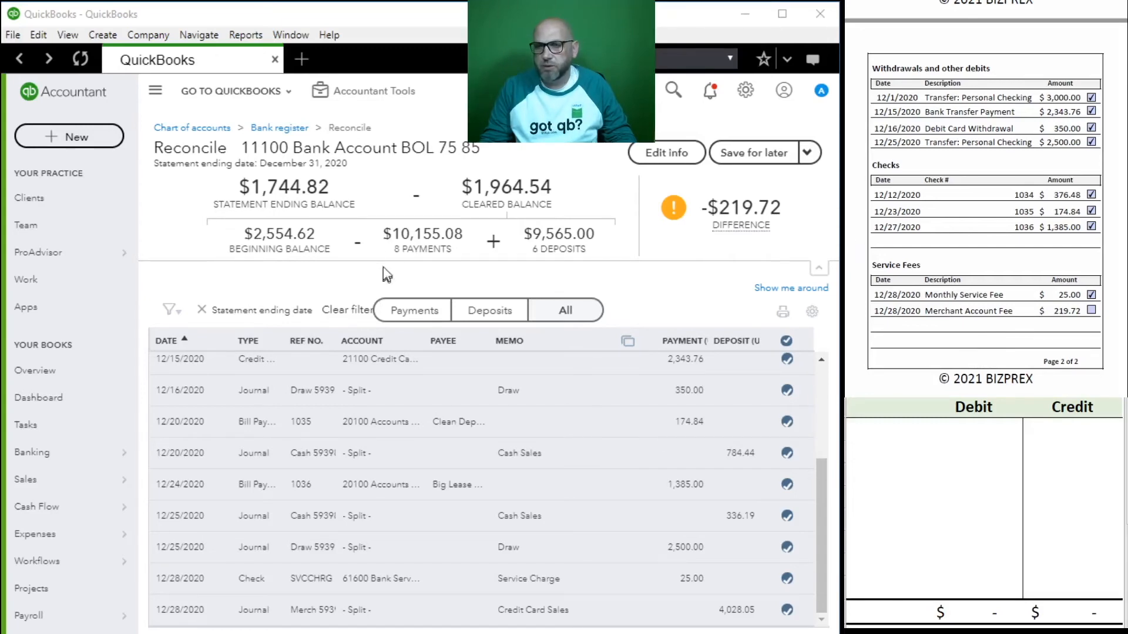
click(360, 104)
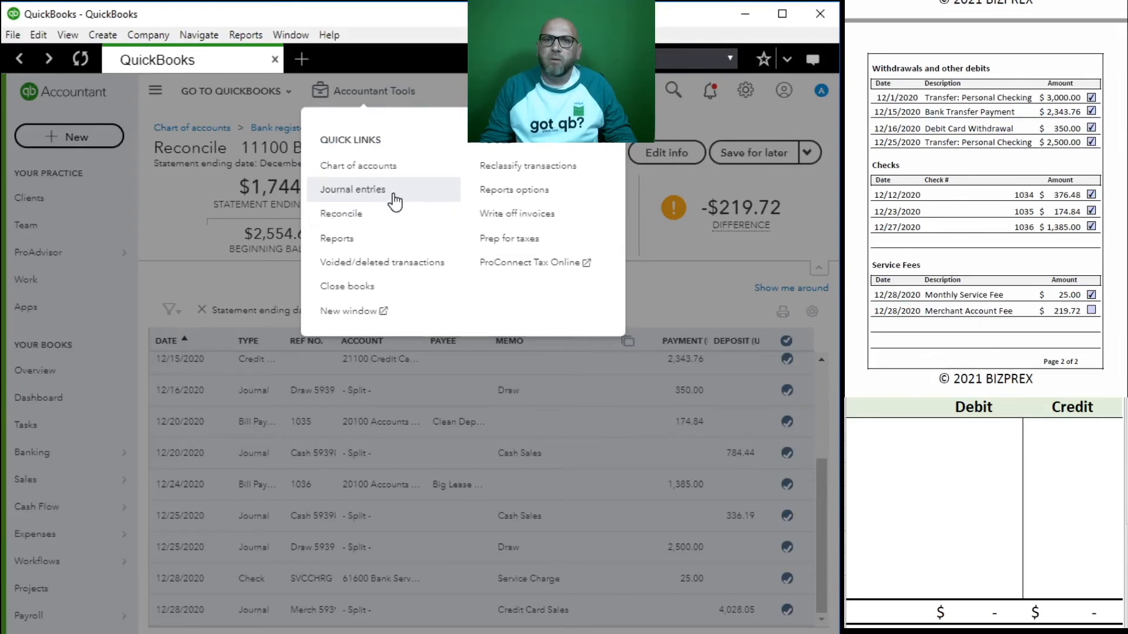
click(394, 200)
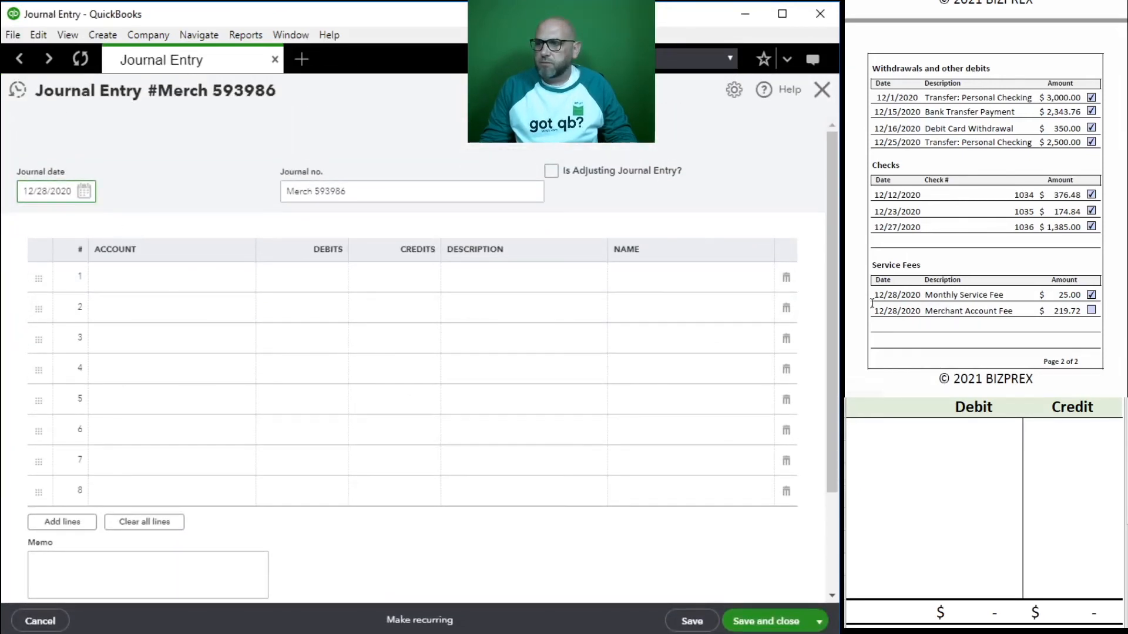
click(390, 192)
key(ctrl+shift+Left)
text(Fee)
- Credit 219.72 to 11100 Bank Account BOL 75 85 on the first journal line with the description Merch Fee
click(179, 285)
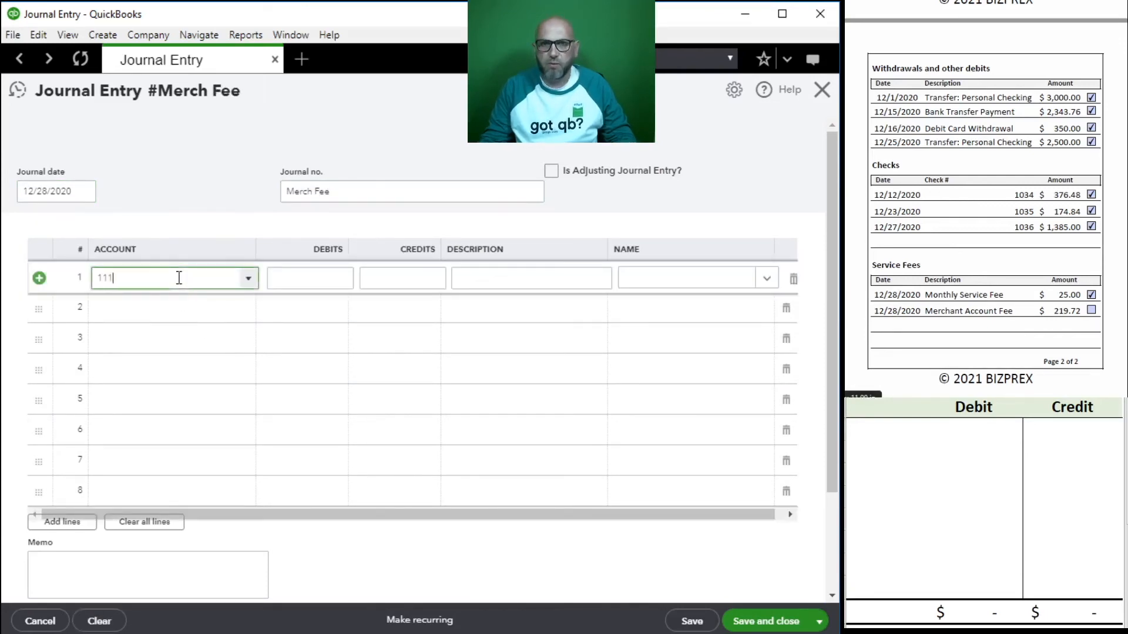
click(170, 325)
click(437, 276)
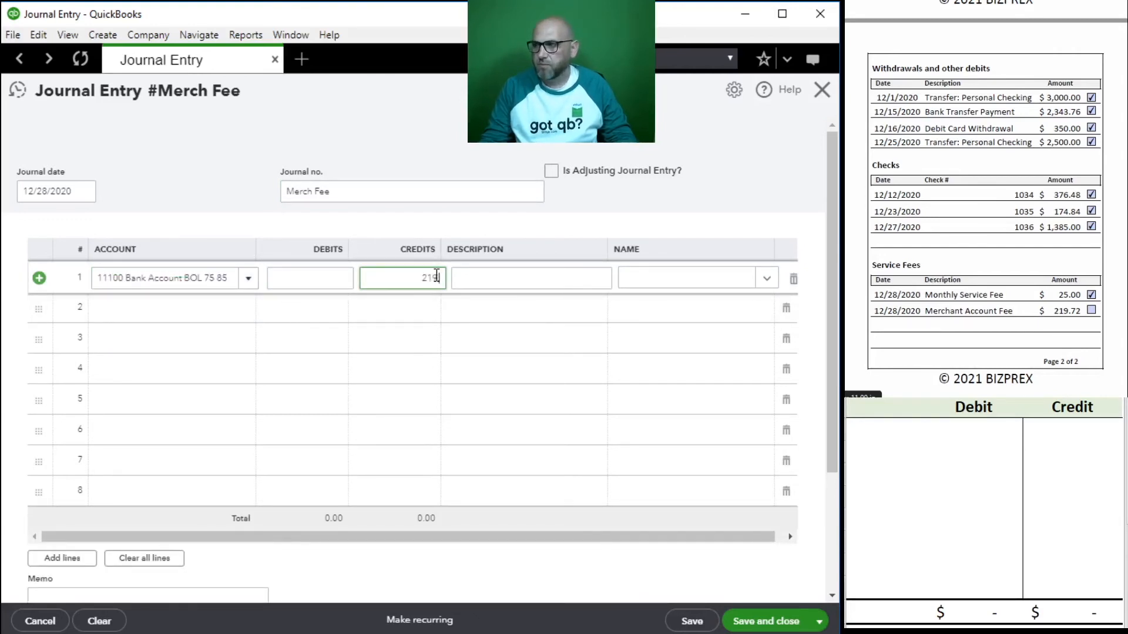
click(475, 275)
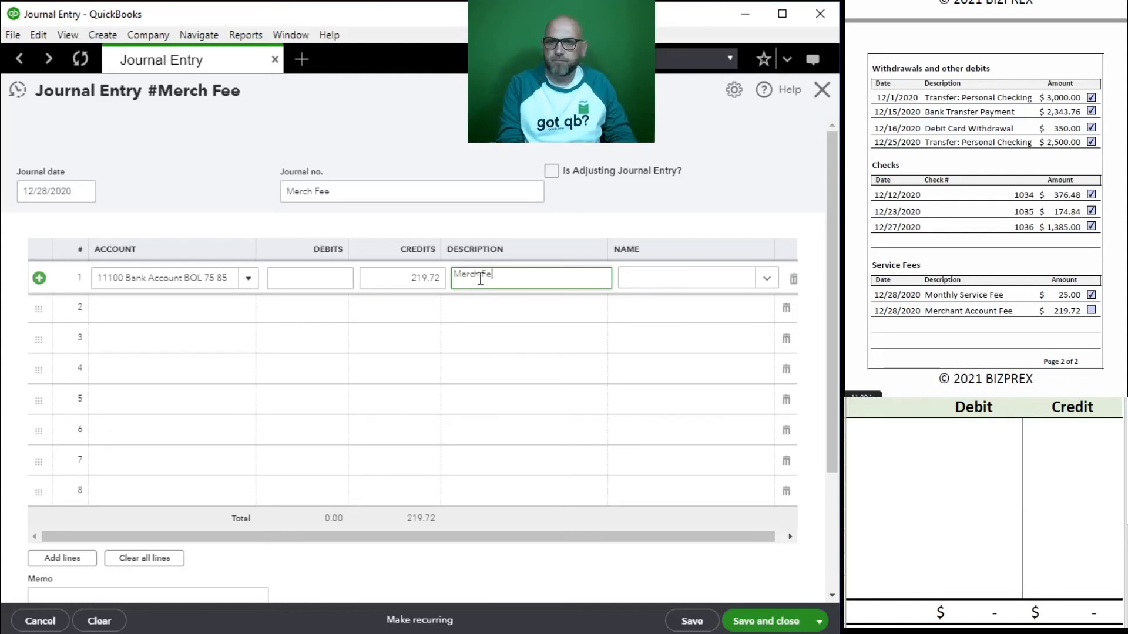
text(Merch Fee)
- Debit 219.72 to 61500 Merchant Account Fees on the second journal line
click(202, 318)
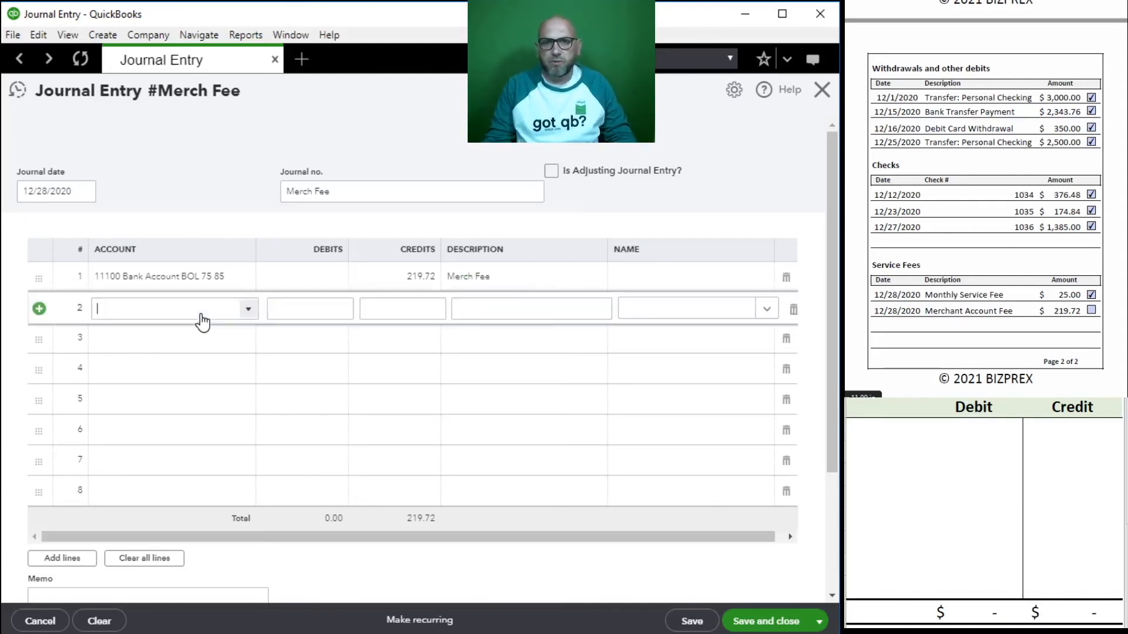
text(Merch)
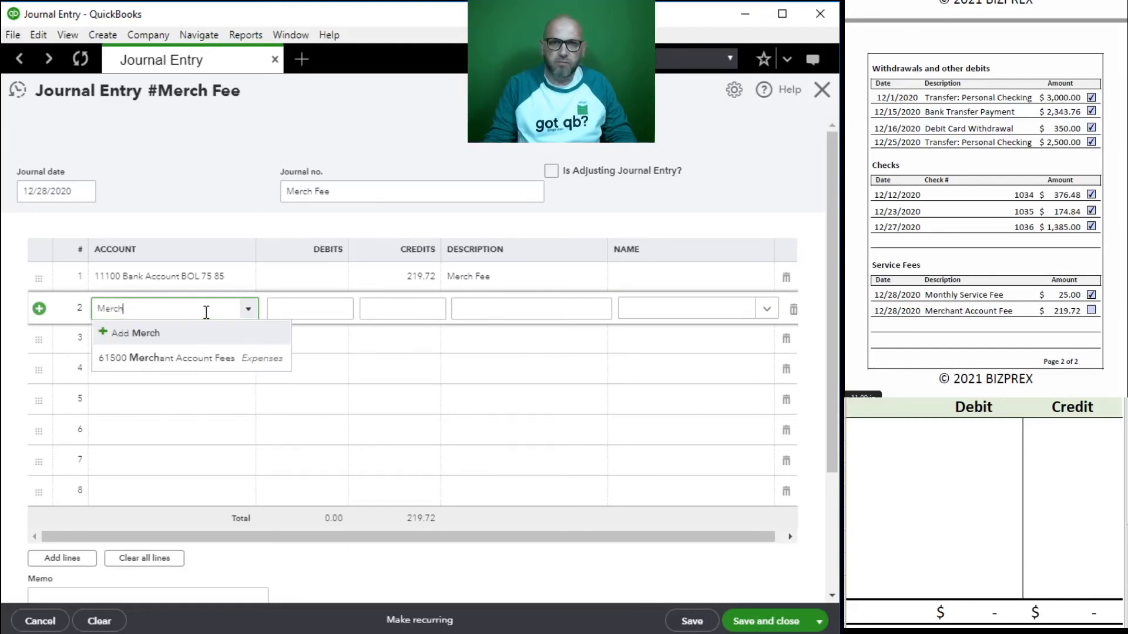
click(183, 359)
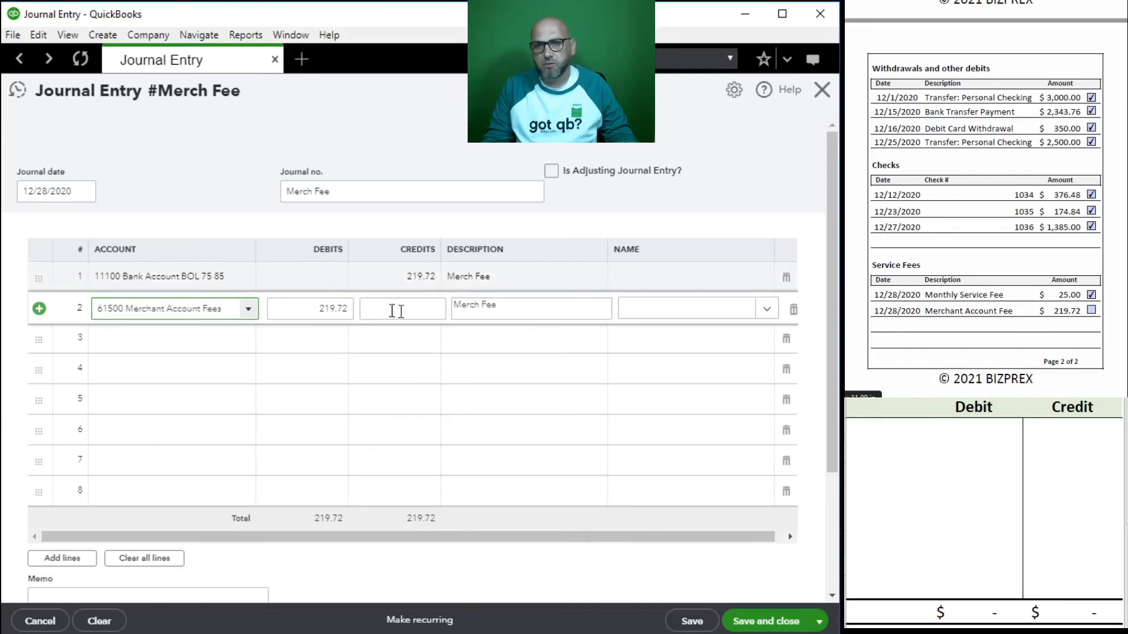
- Enter account 111000 with a 219.72 credit on the first row of the debit and credit worksheet
click(903, 434)
text(111000)
key(Tab)
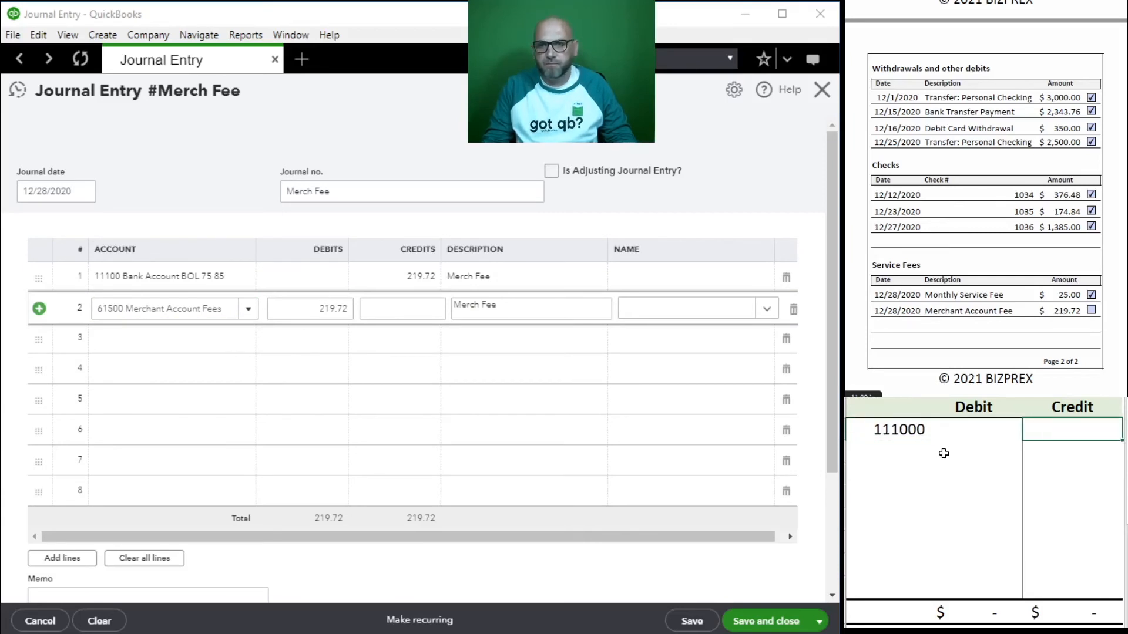
text(219.72)
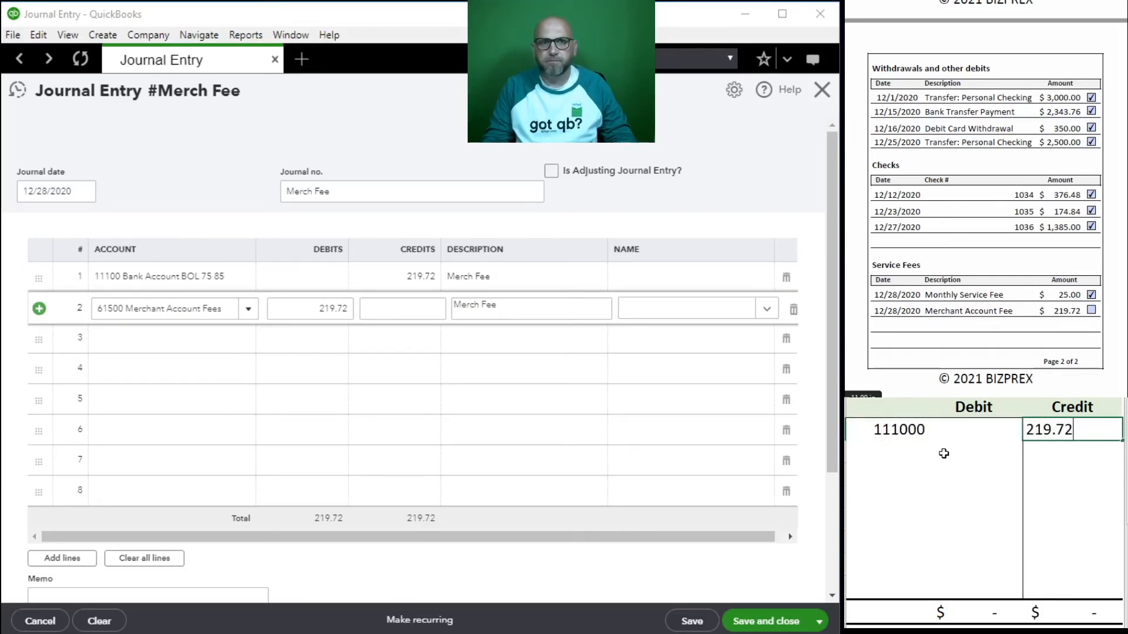
key(Return)
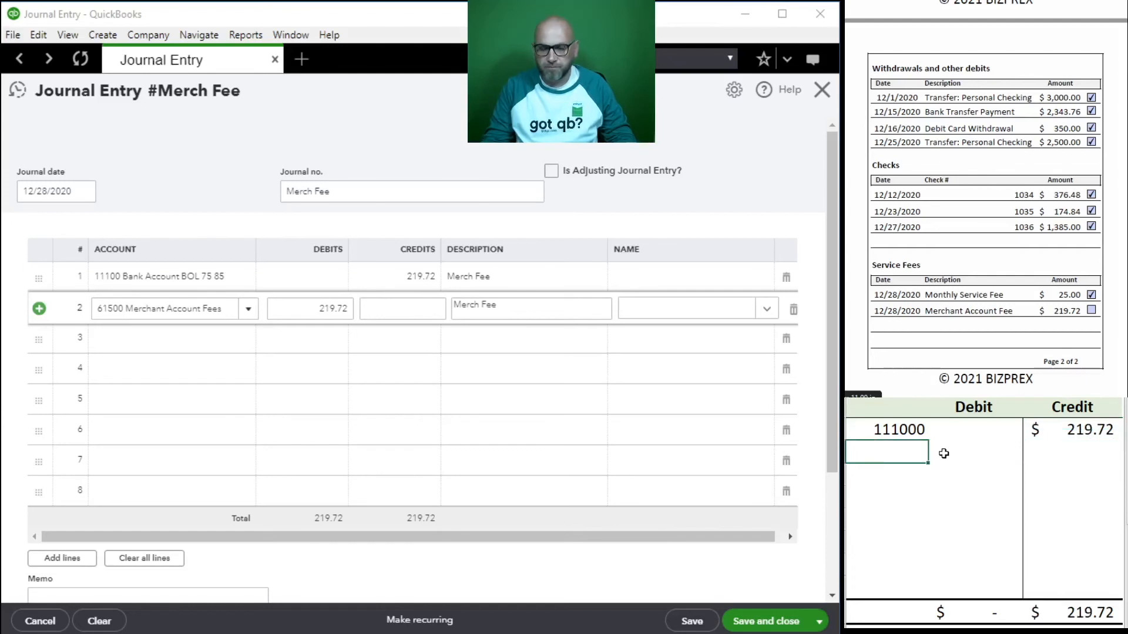
- Record the 219.72 debit to account 61500 on the second row of the worksheet
key(Tab)
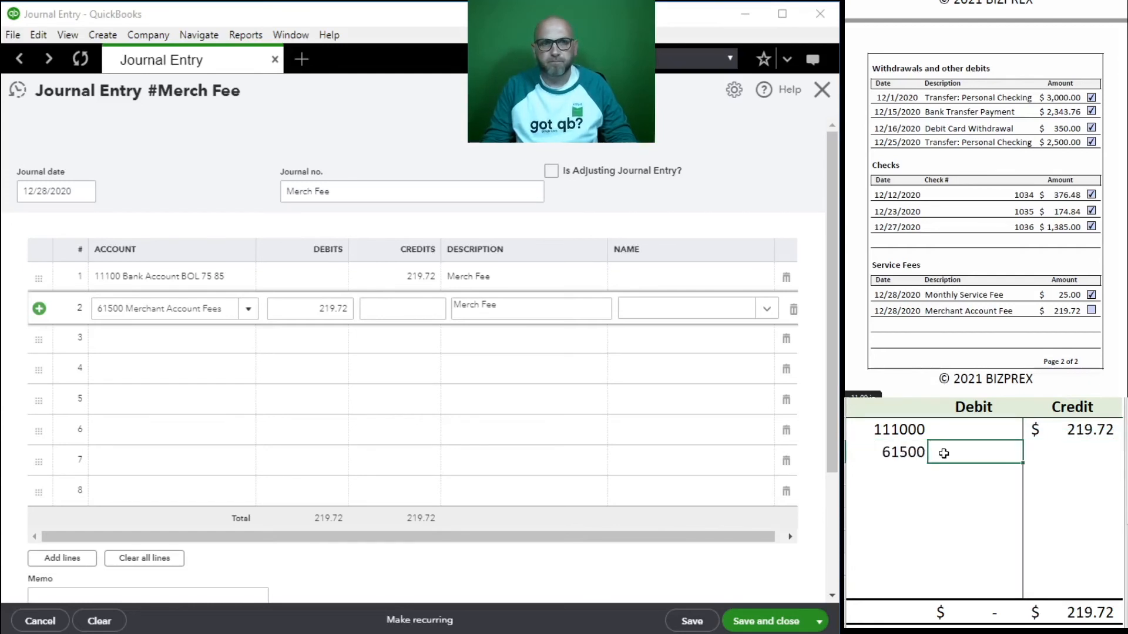
text(219.72)
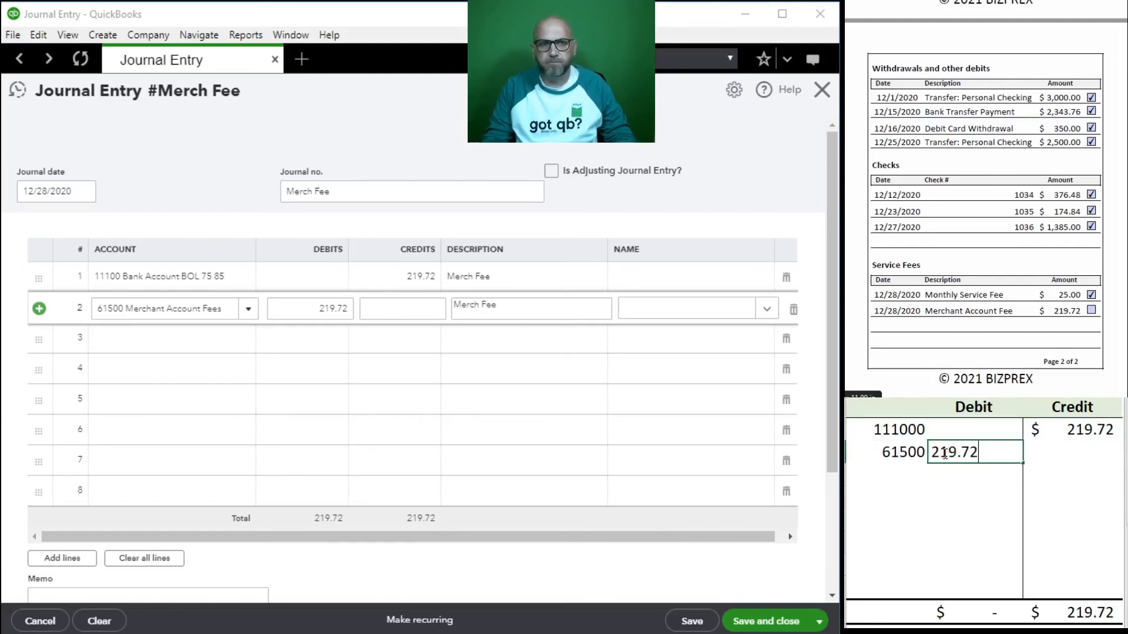
key(Return)
- Correct the account number of the worksheet's credit entry to 11100
click(902, 427)
key(F2)
key(BackSpace)
key(Return)
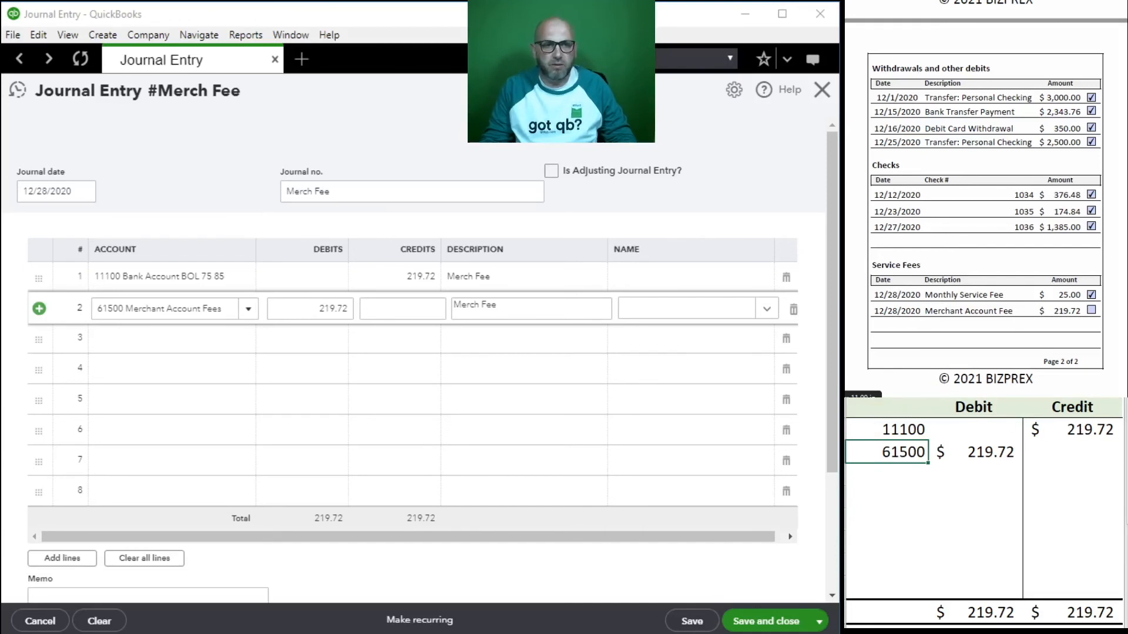
click(919, 494)
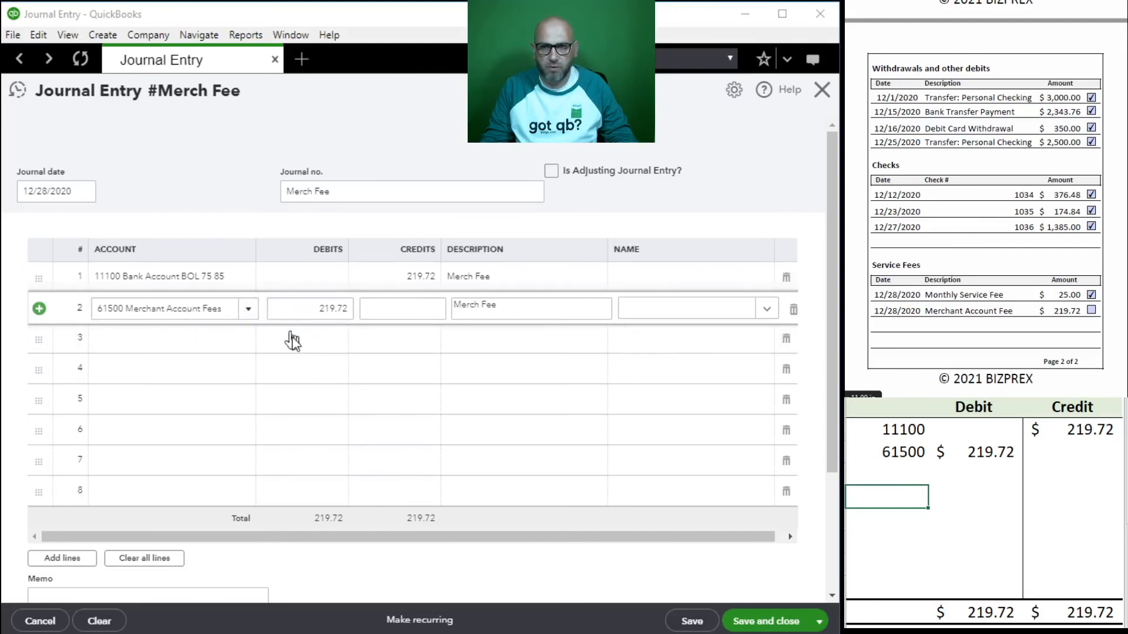
- Save and close the Merch Fee journal entry and find it in the bank reconciliation list
click(774, 623)
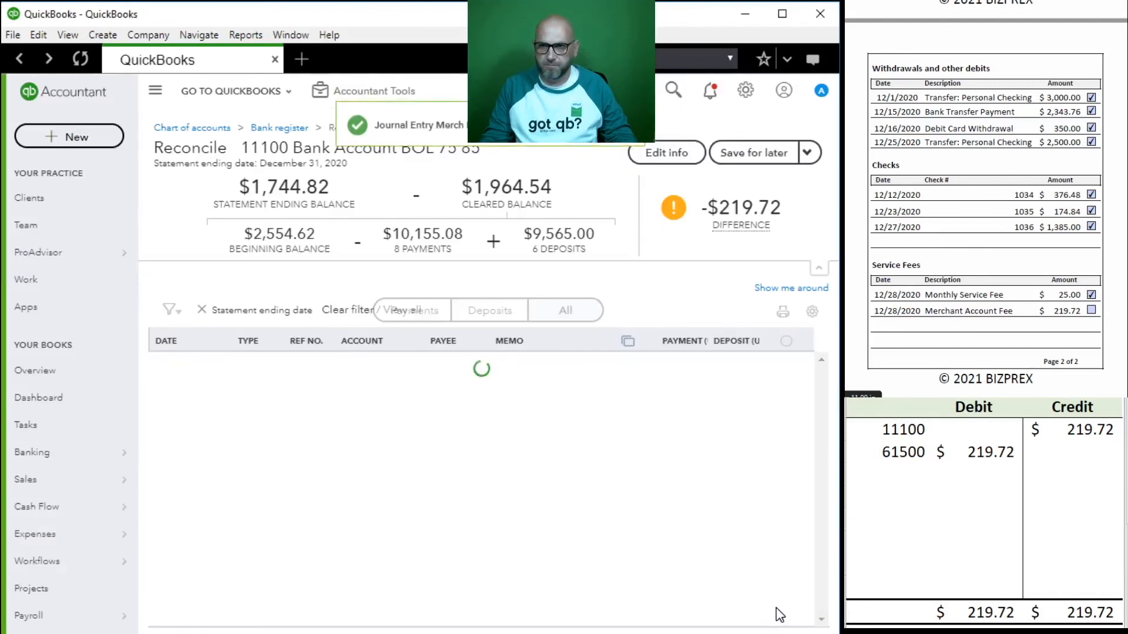
scroll(583, 531, down, 5)
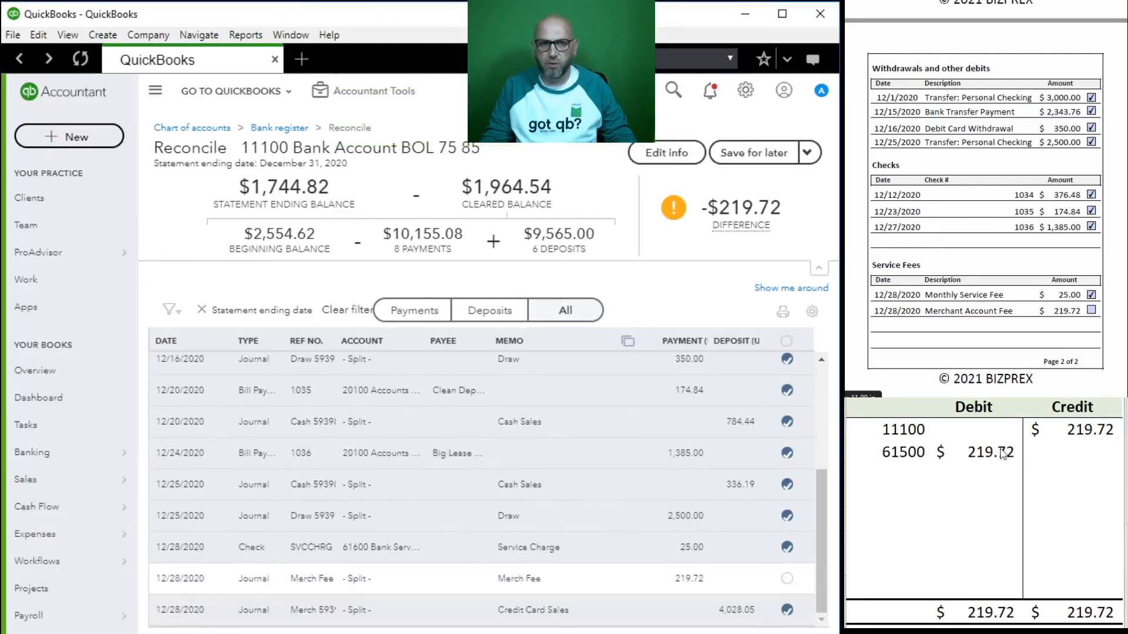
- Clear both 219.72 entries and their account numbers from the debit and credit worksheet
click(887, 496)
drag(1035, 451, 891, 433)
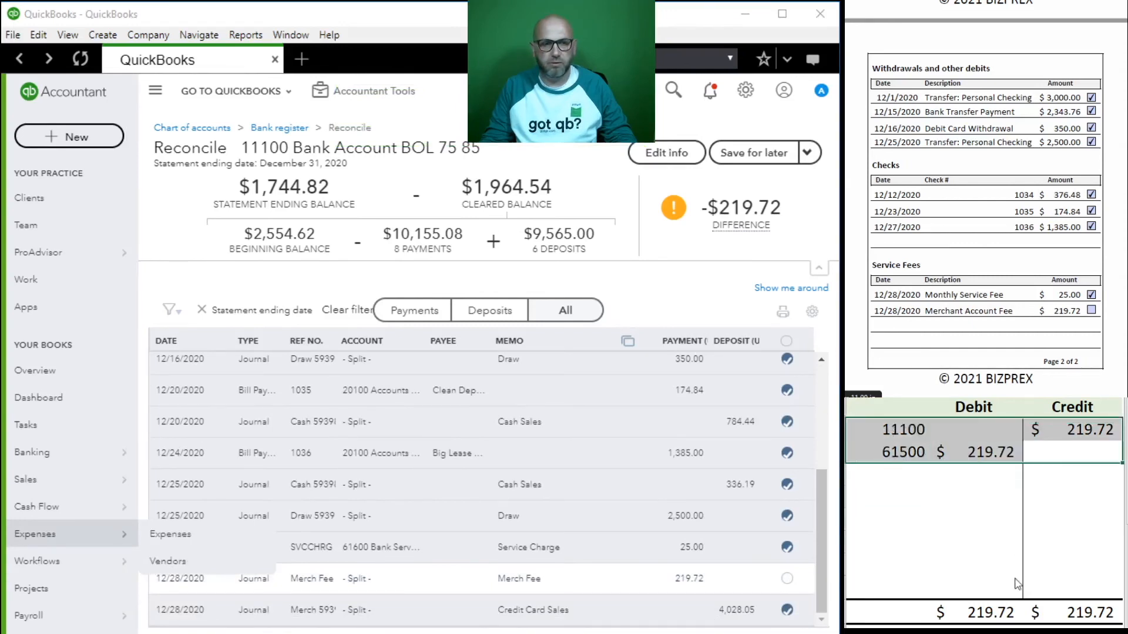
key(Delete)
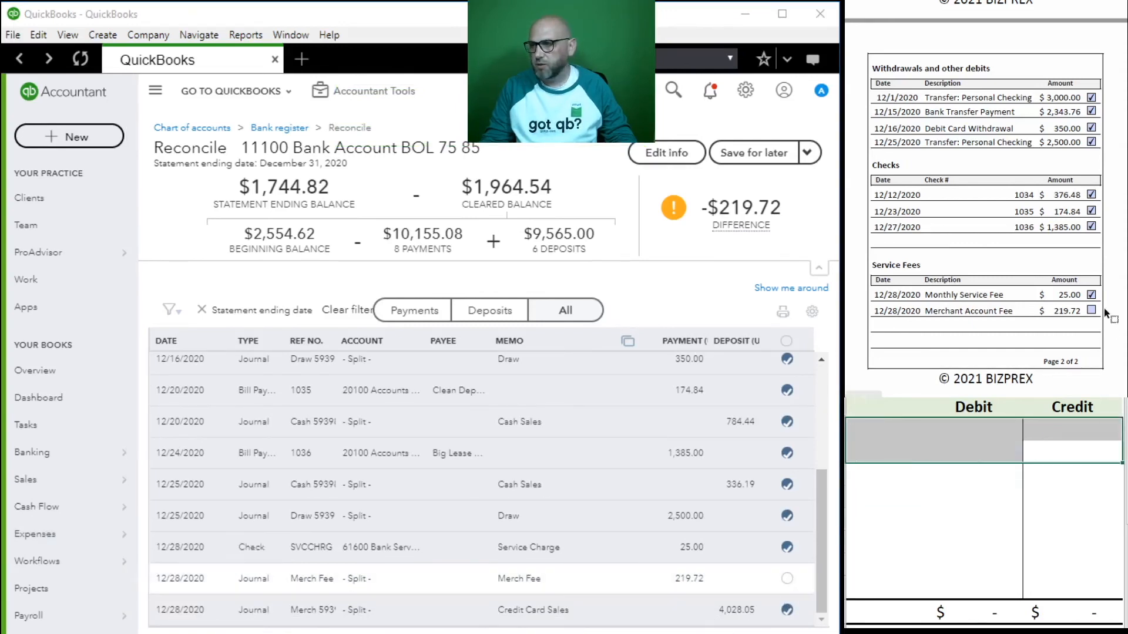
- Check off the 219.72 merchant fee on the statement and in the reconciliation list, and finish the bank account reconciliation
click(1090, 310)
click(787, 578)
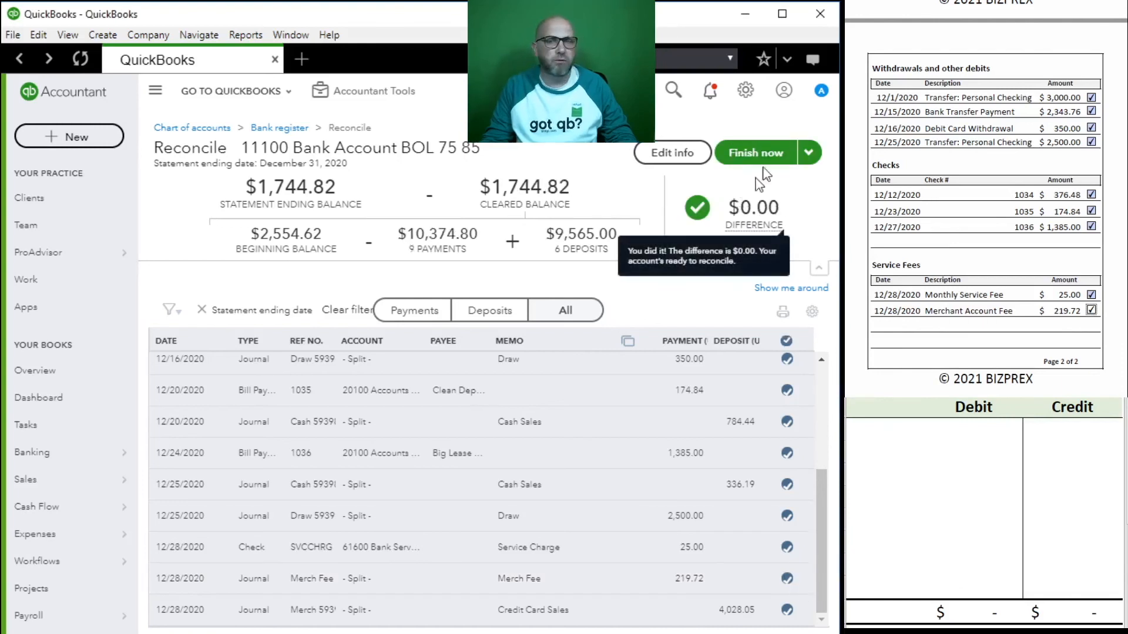
click(757, 153)
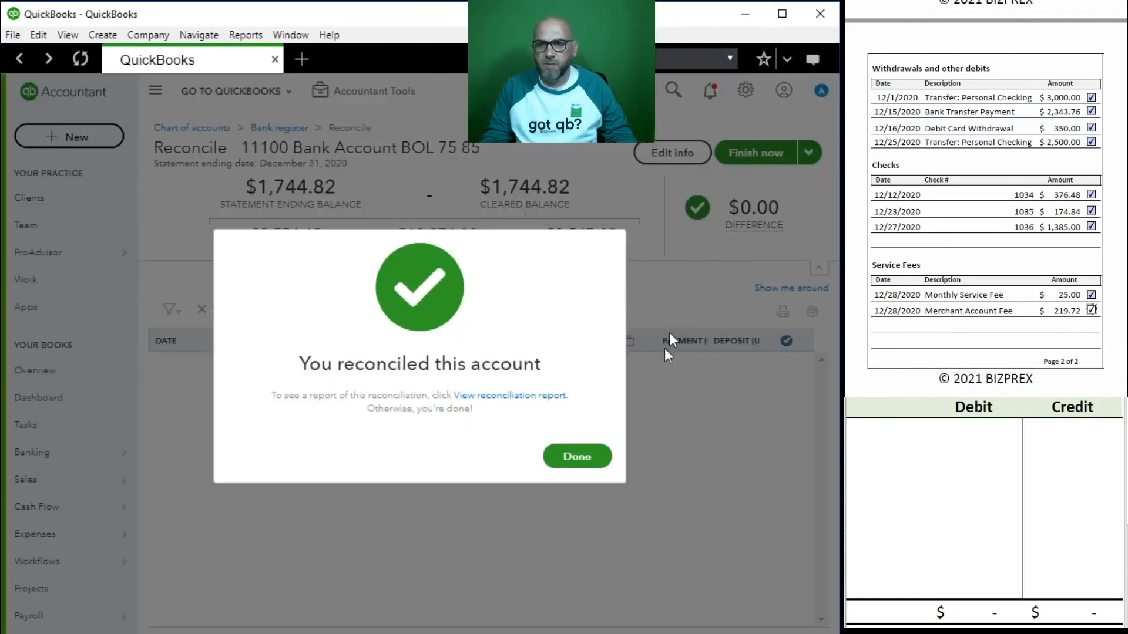
- View the bank reconciliation report and compare its summary, cleared payments and deposits with the December 2020 statement
click(497, 397)
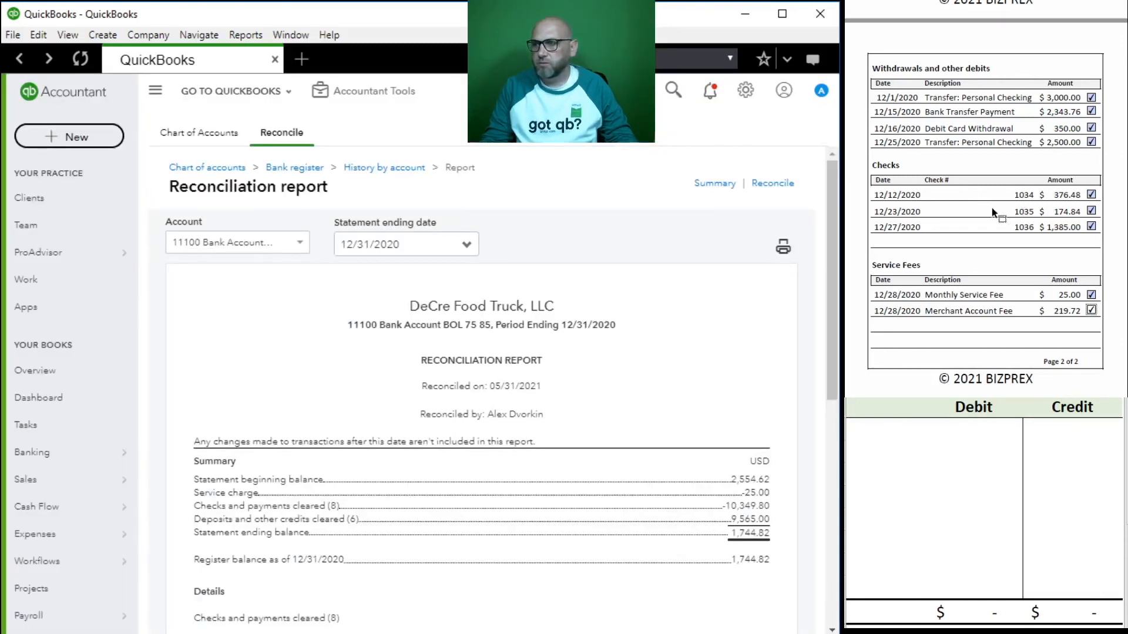
scroll(992, 209, up, 1)
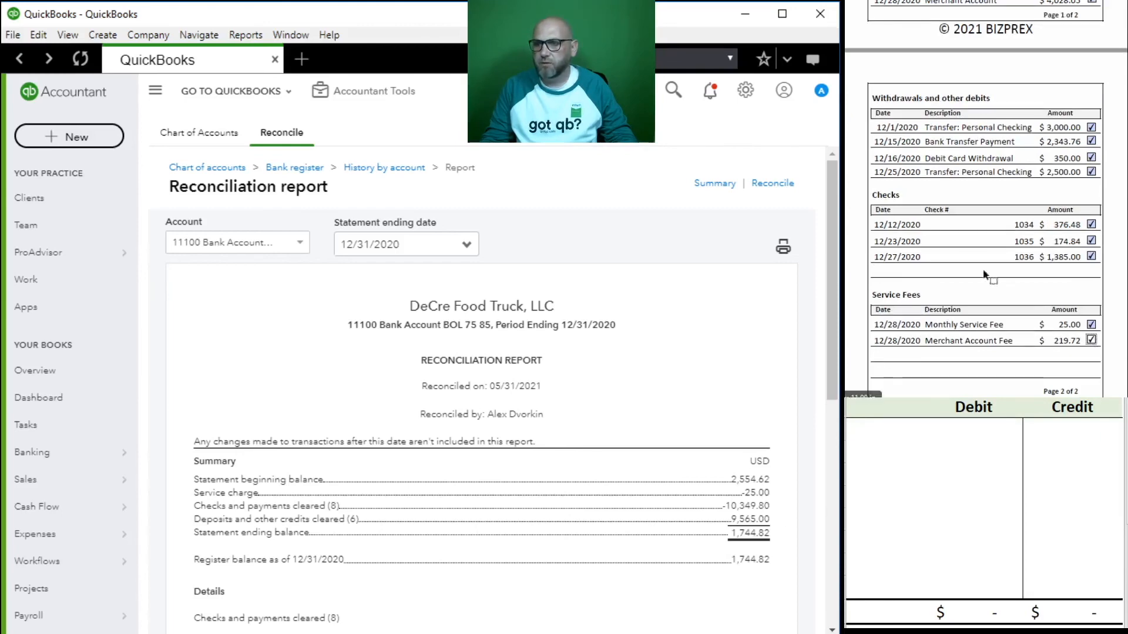
scroll(984, 274, up, 5)
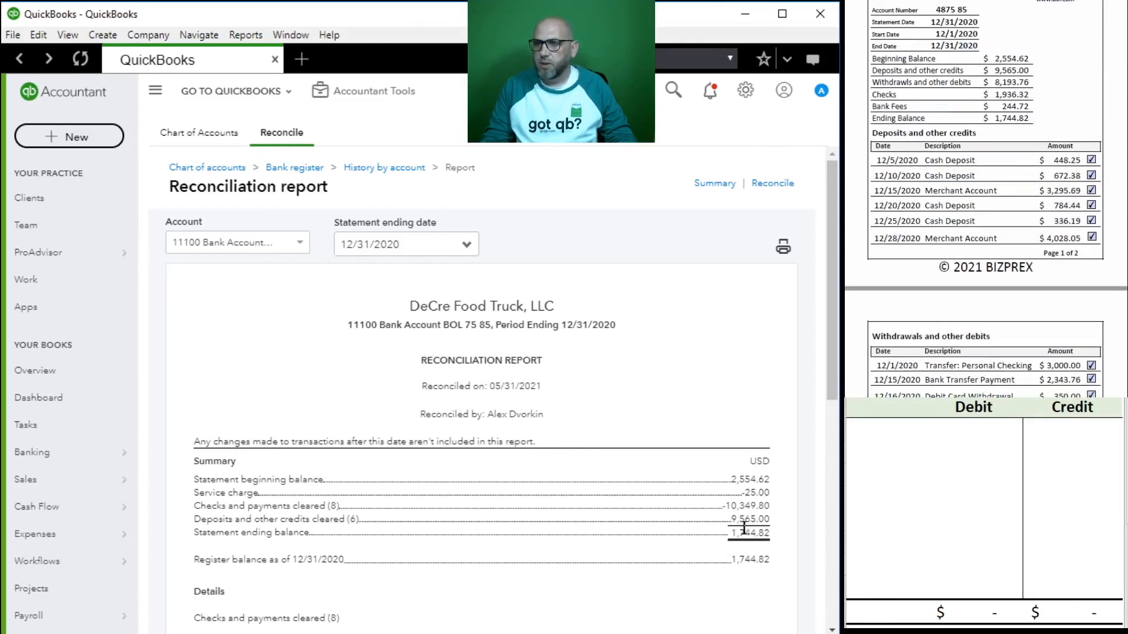
scroll(743, 529, down, 8)
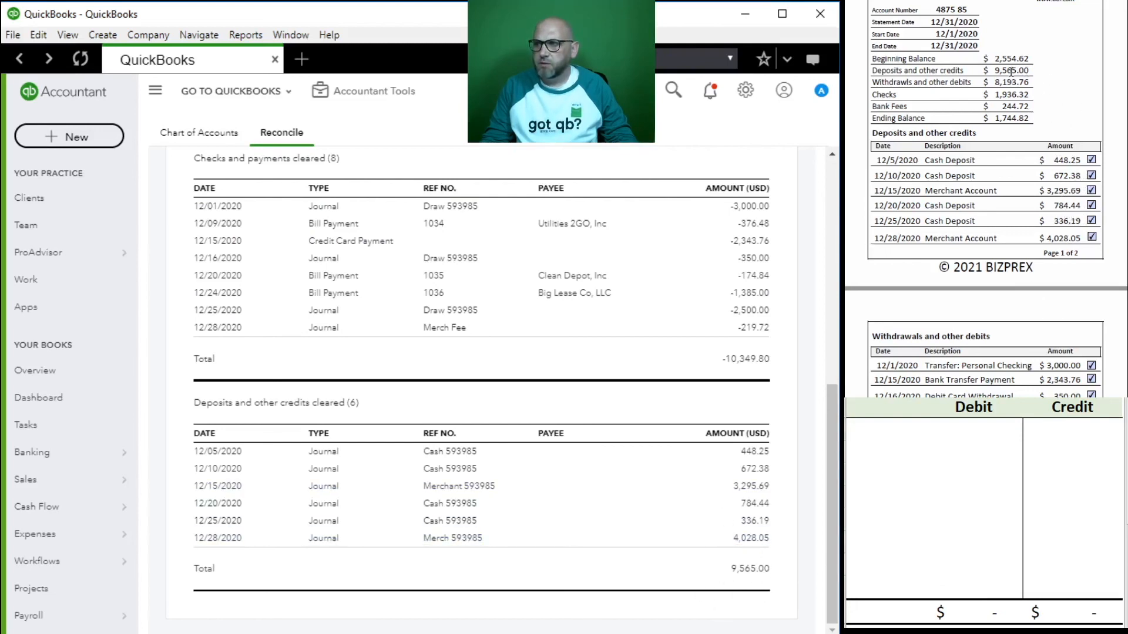
scroll(968, 272, down, 9)
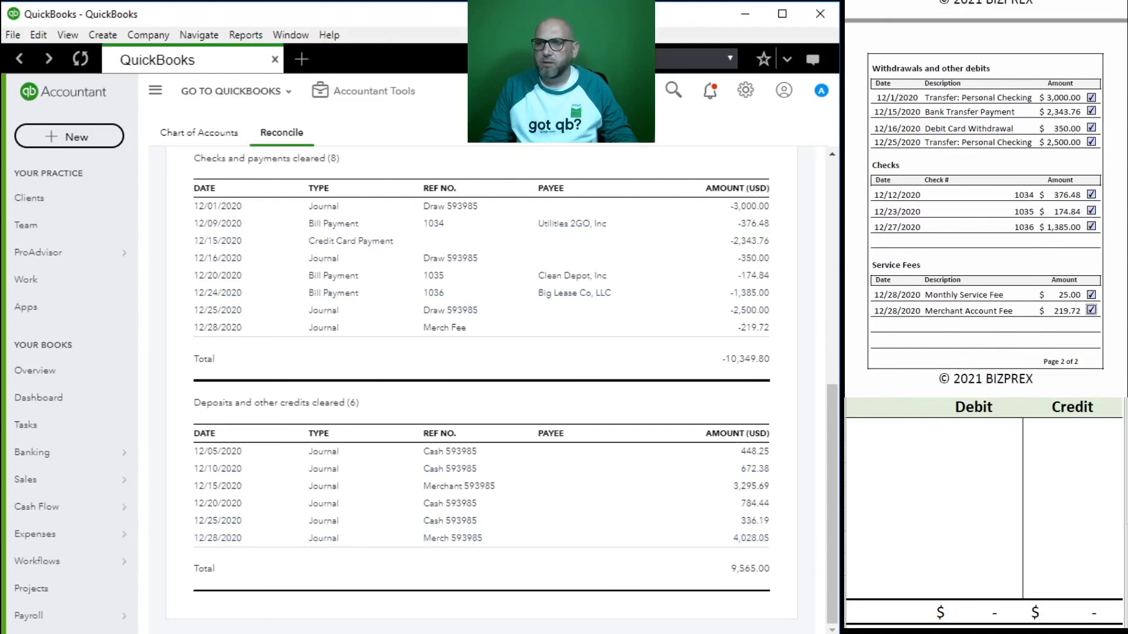
scroll(607, 217, up, 10)
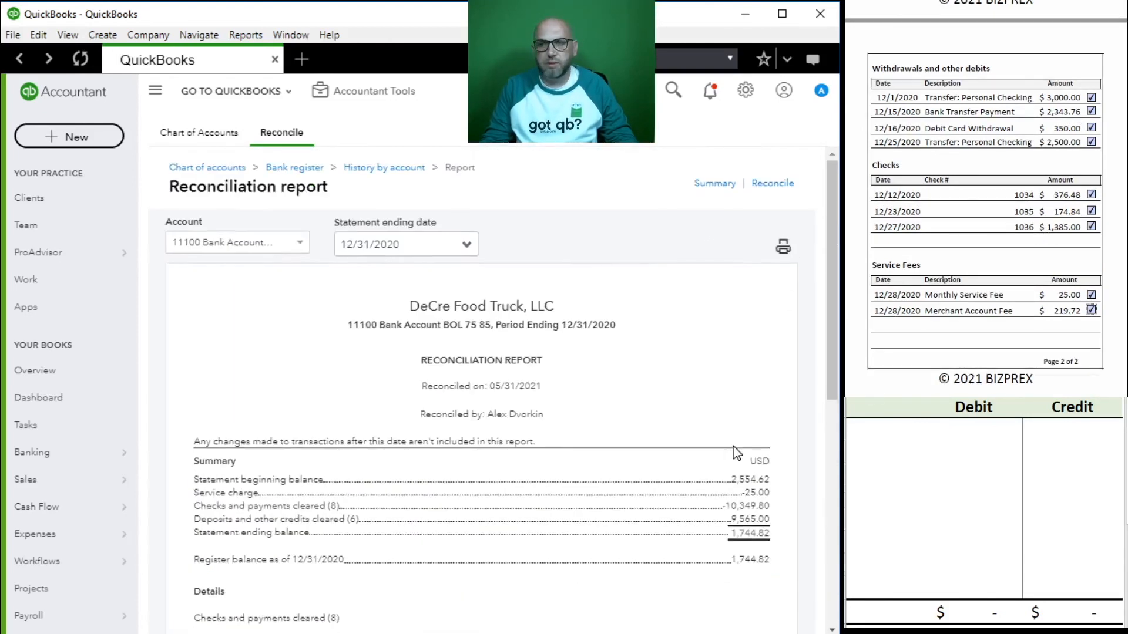
- Return to the company dashboard and go to the end of the bank statement document
click(53, 404)
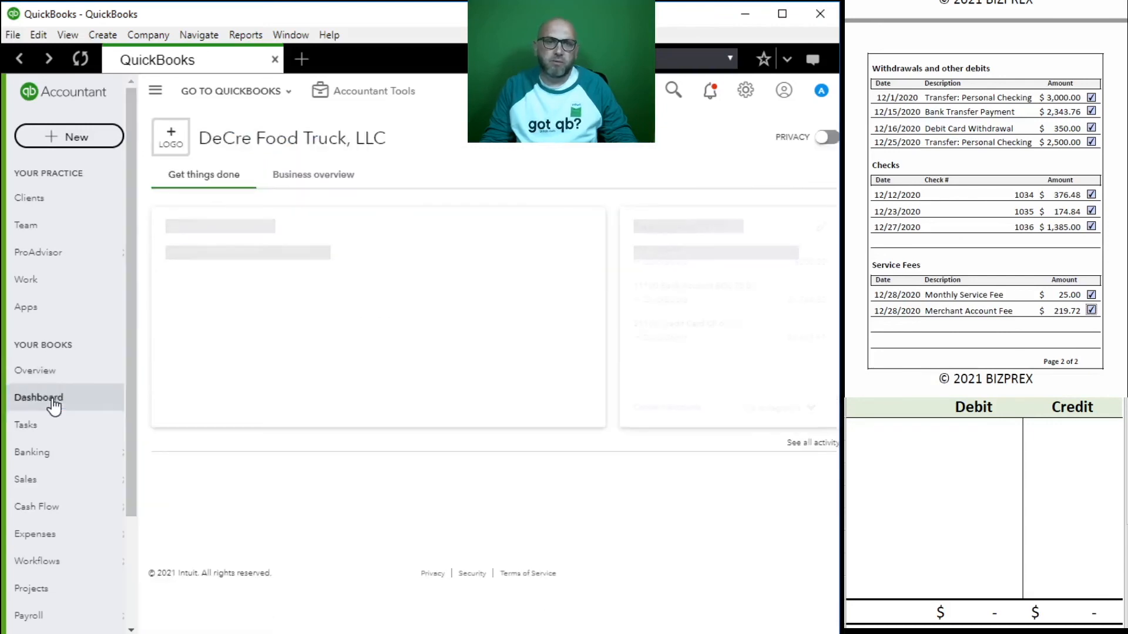
scroll(1070, 230, down, 3)
scroll(1070, 231, down, 5)
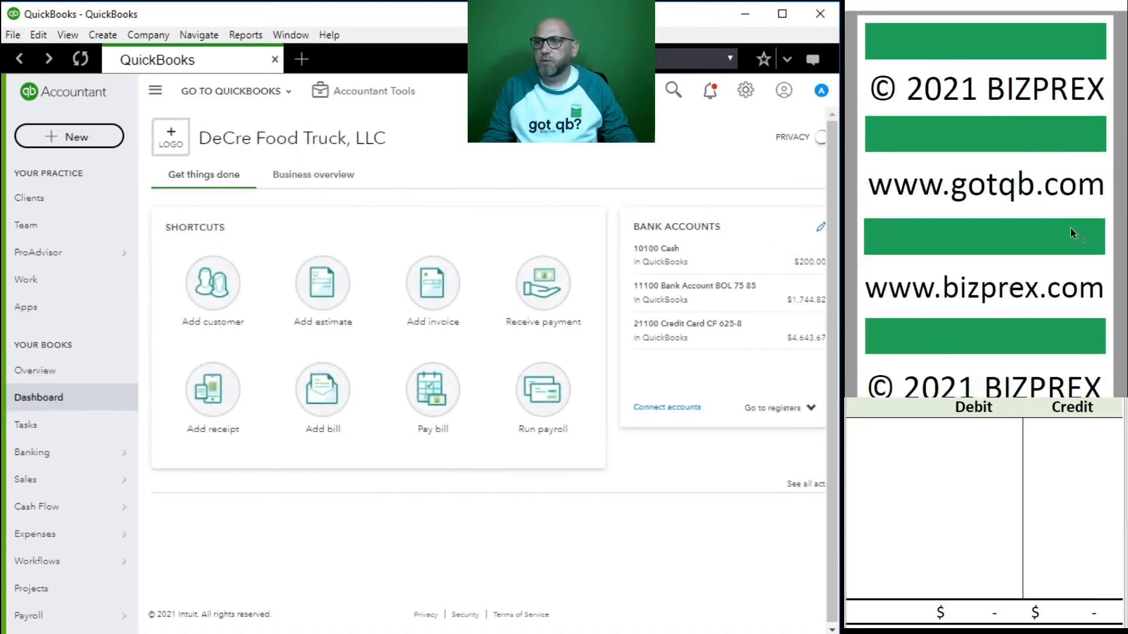